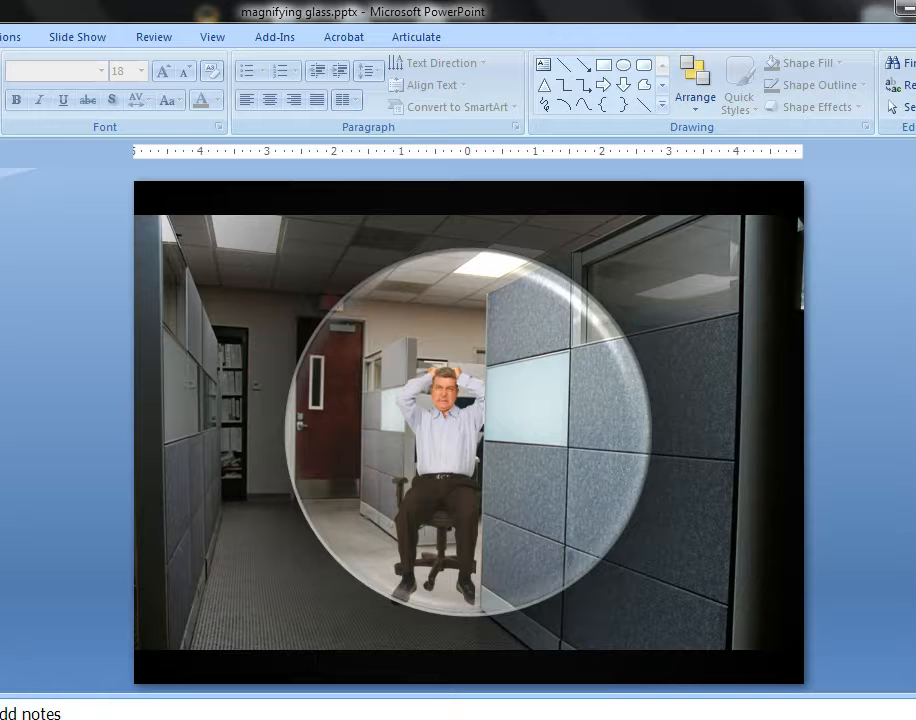
On the undimmed office photo slide that follows the magnifying-glass example slides, draw a rectangle covering the entire slide.
{"action": "key", "text": "Page_Down"}
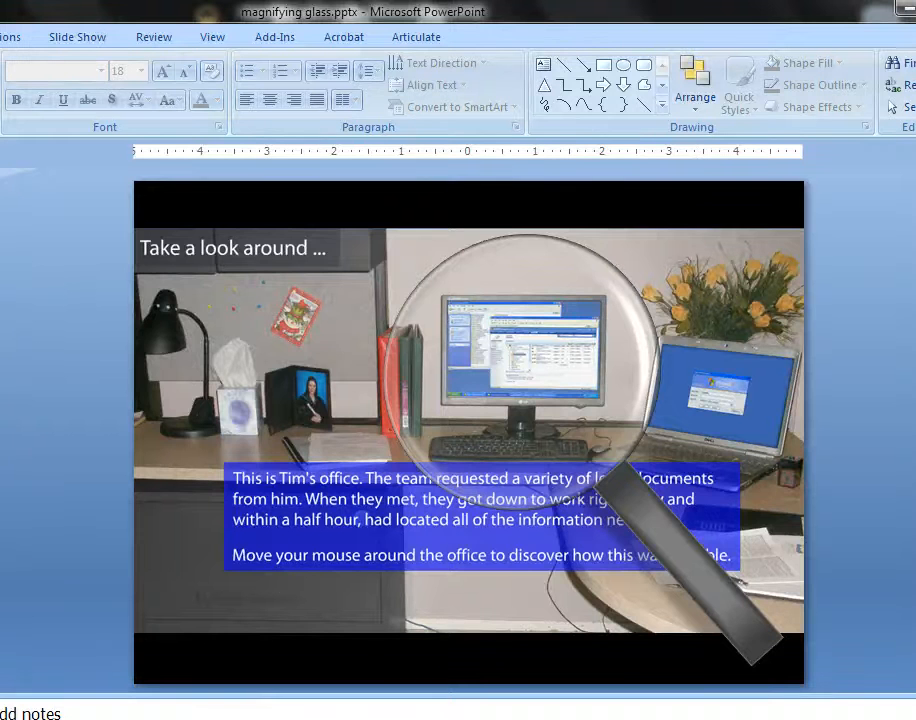
{"action": "key", "text": "Page_Down"}
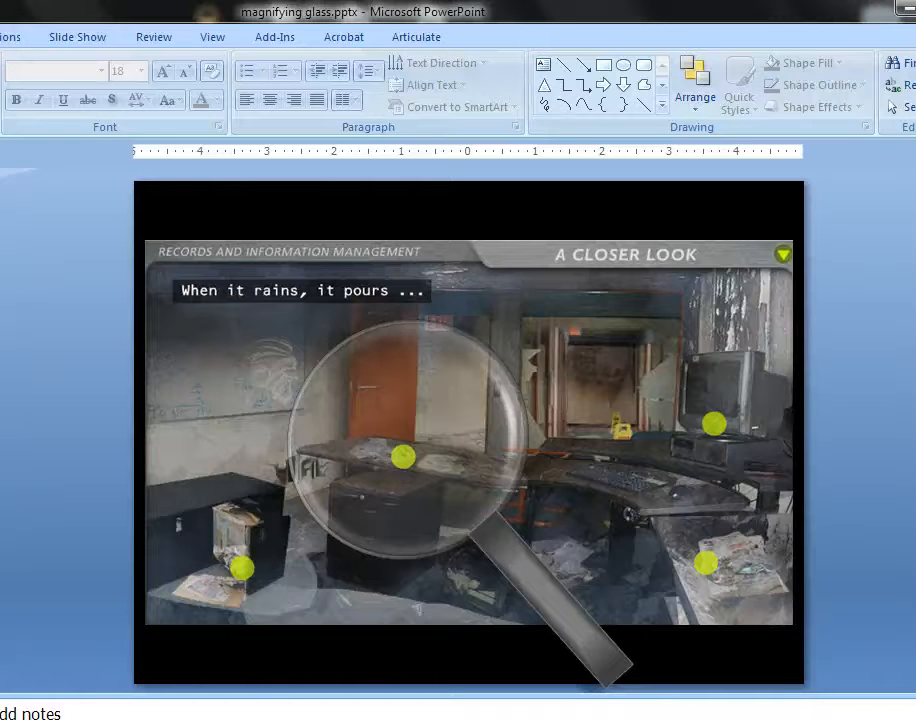
{"action": "key", "text": "Page_Down"}
{"action": "key", "text": "Page_Down"}
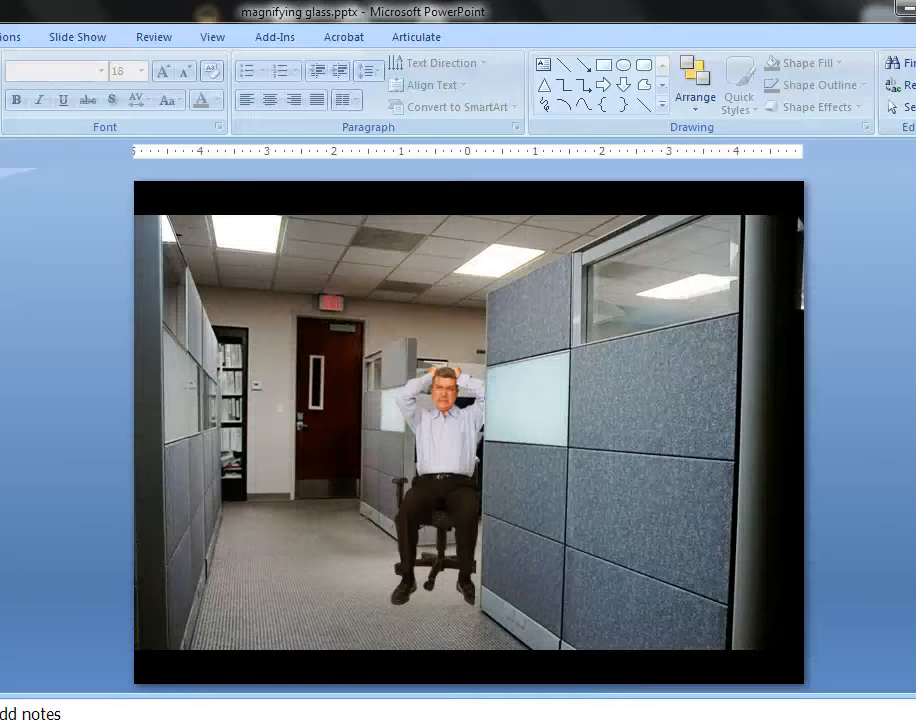
{"action": "left_click", "coordinate": [603, 67]}
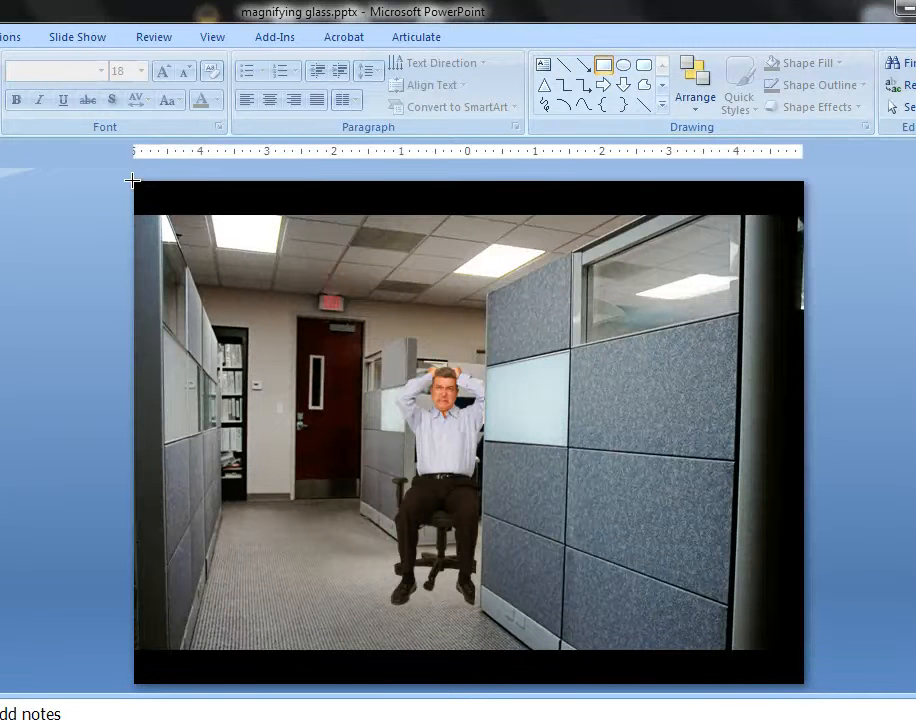
{"action": "mouse_move", "coordinate": [133, 180]}
{"action": "left_mouse_down"}
{"action": "mouse_move", "coordinate": [333, 323]}
{"action": "mouse_move", "coordinate": [546, 495]}
{"action": "mouse_move", "coordinate": [727, 667]}
{"action": "mouse_move", "coordinate": [810, 700]}
{"action": "mouse_move", "coordinate": [811, 687]}
{"action": "left_mouse_up"}
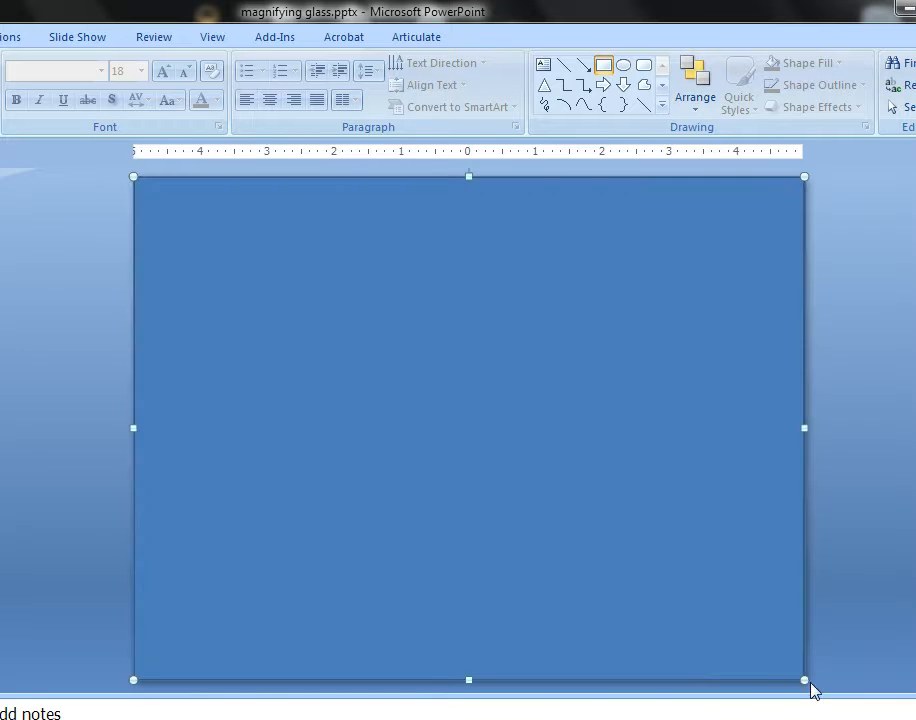
Give the slide-sized rectangle a radial gradient fill that radiates outward from its center.
{"action": "right_click", "coordinate": [585, 510]}
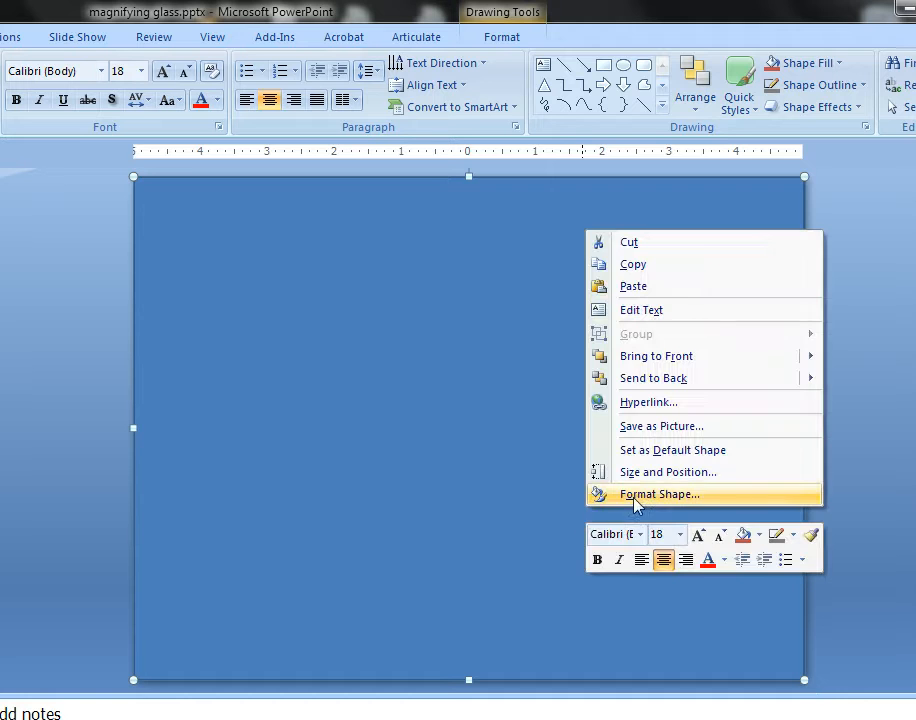
{"action": "left_click", "coordinate": [632, 500]}
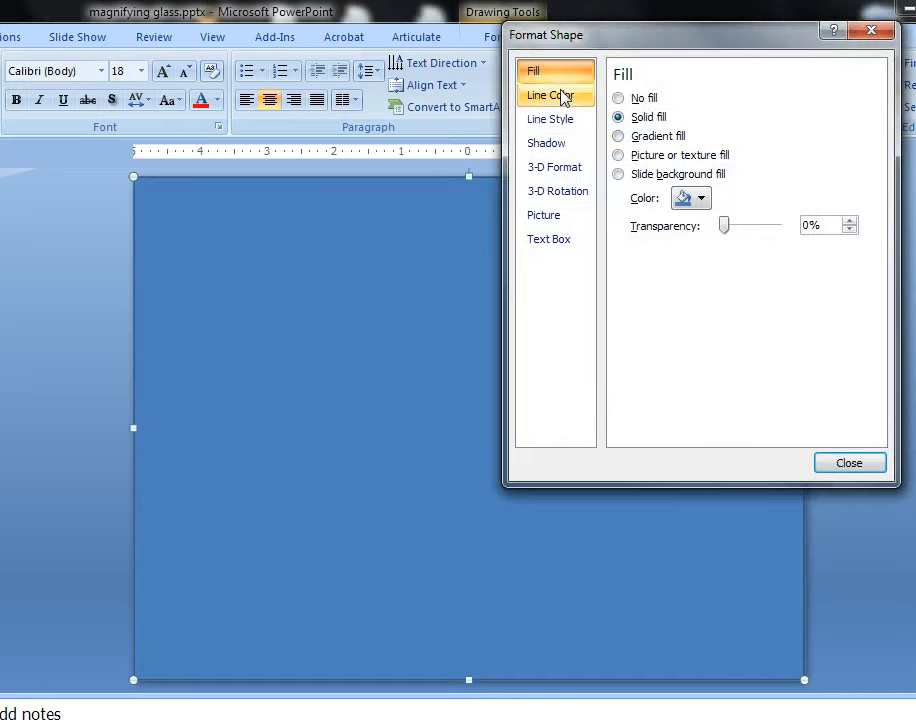
{"action": "left_click", "coordinate": [640, 137]}
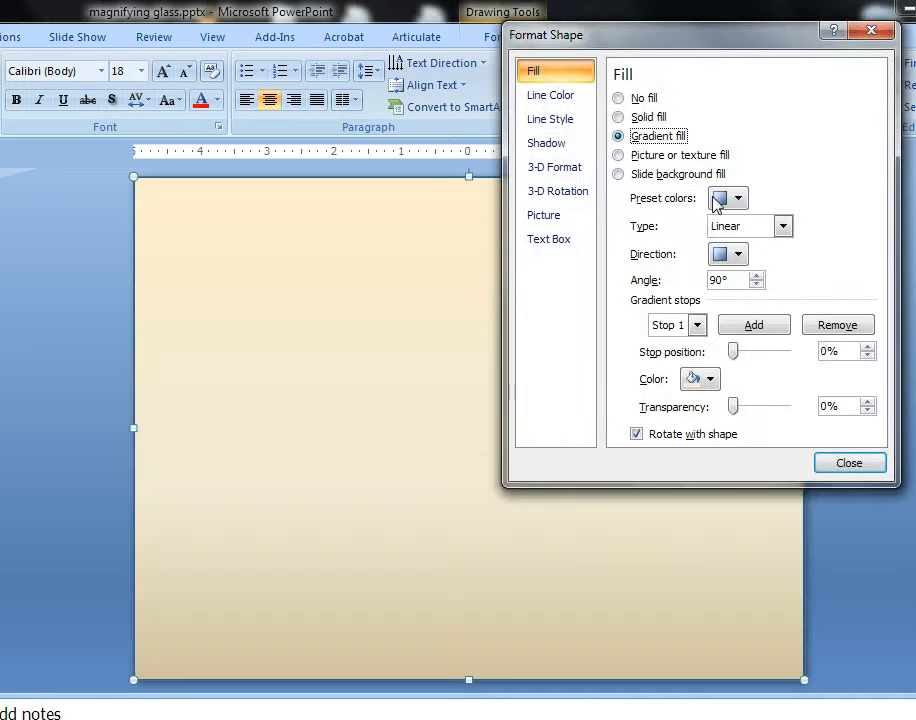
{"action": "left_click", "coordinate": [741, 228]}
{"action": "left_click", "coordinate": [738, 266]}
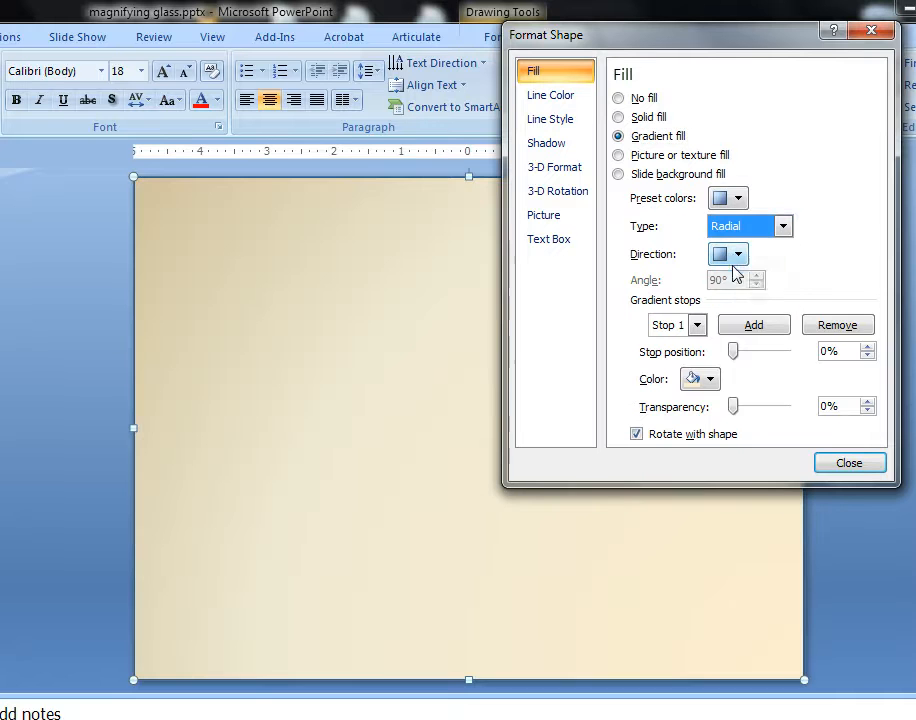
{"action": "left_click", "coordinate": [738, 254]}
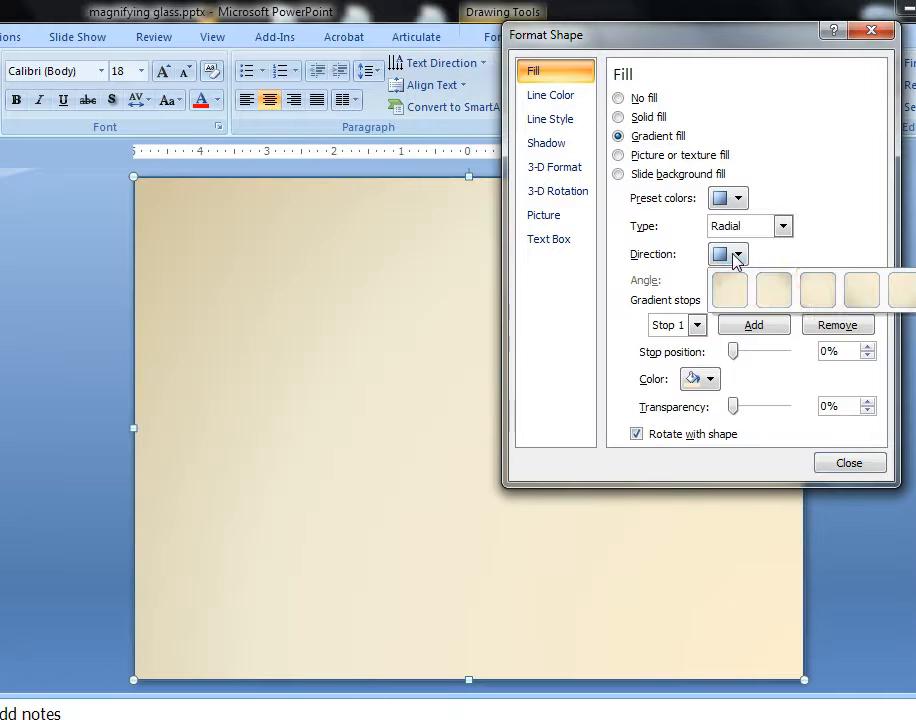
{"action": "left_click", "coordinate": [820, 293]}
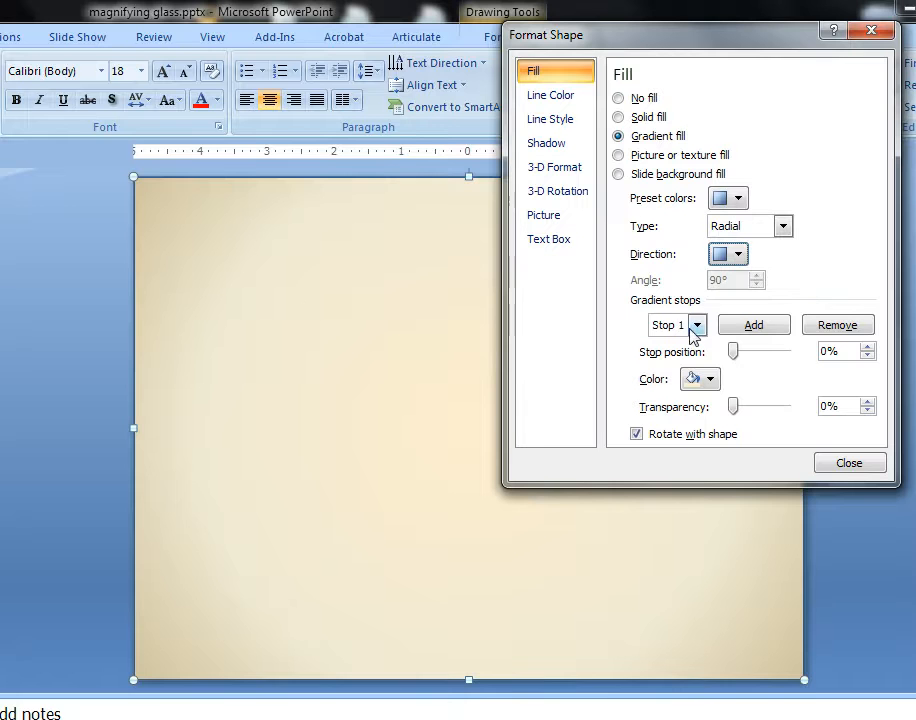
Set gradient Stop 1 to Black, Text 1, Lighter 5%, with stop position 43% and transparency 100%.
{"action": "left_click", "coordinate": [712, 379]}
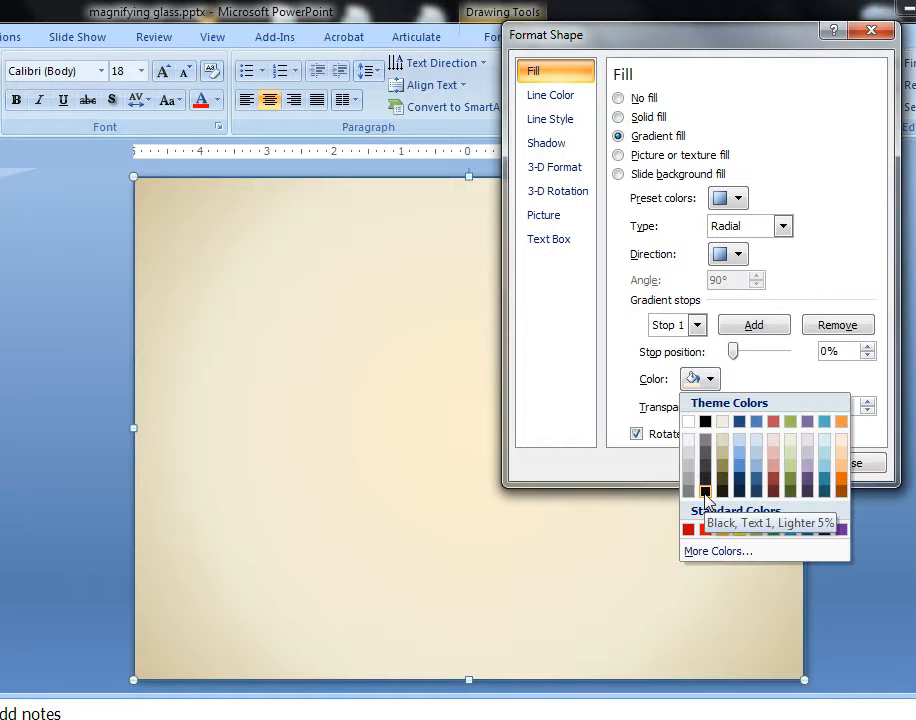
{"action": "left_click", "coordinate": [705, 492]}
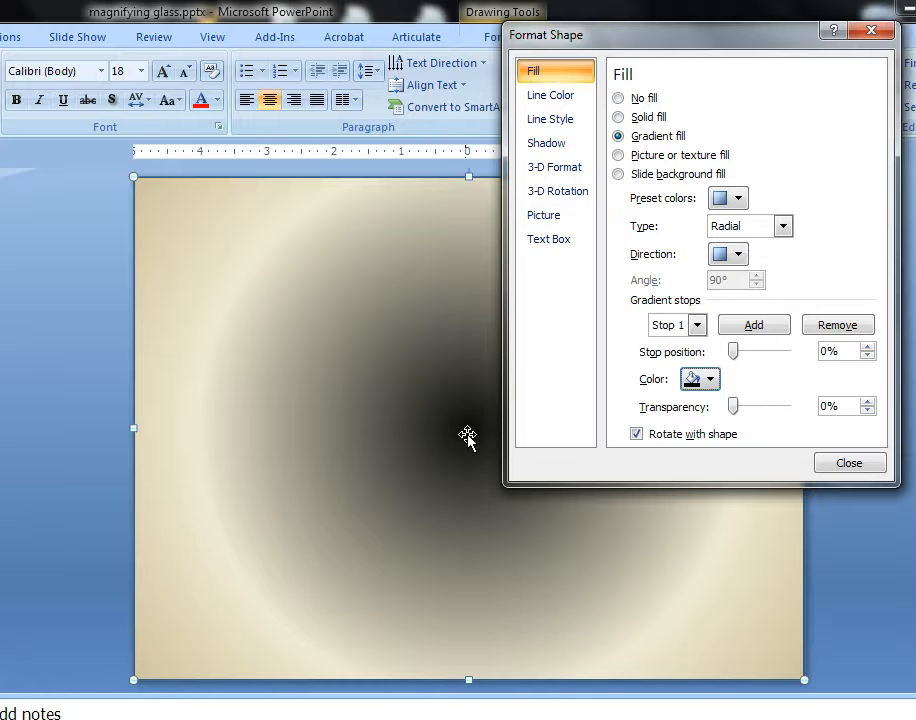
{"action": "left_click", "coordinate": [848, 352]}
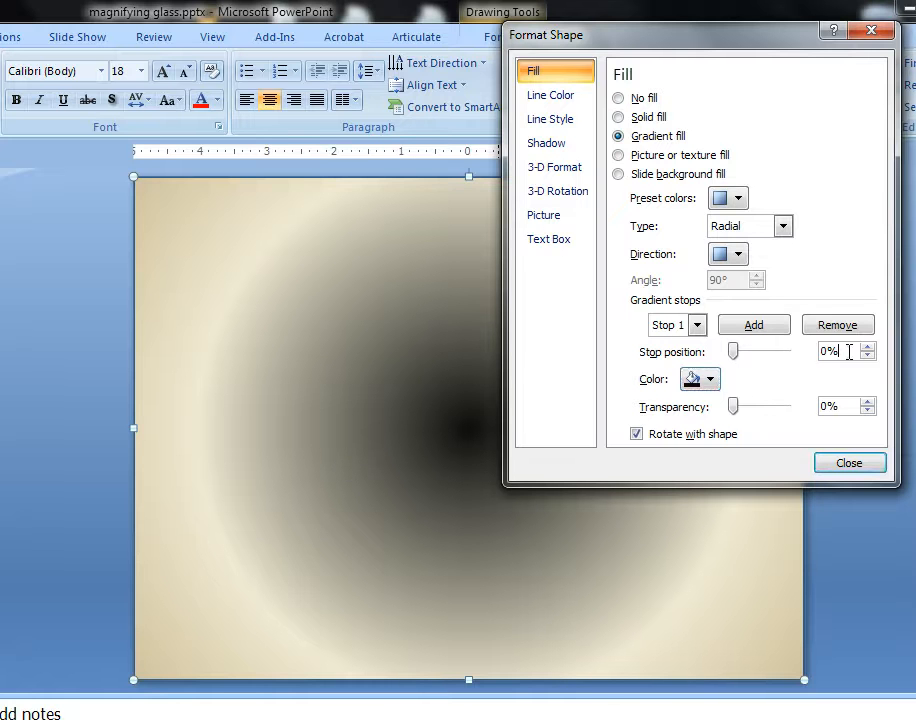
{"action": "left_click_drag", "start_coordinate": [849, 352], "coordinate": [778, 375]}
{"action": "type", "text": "43"}
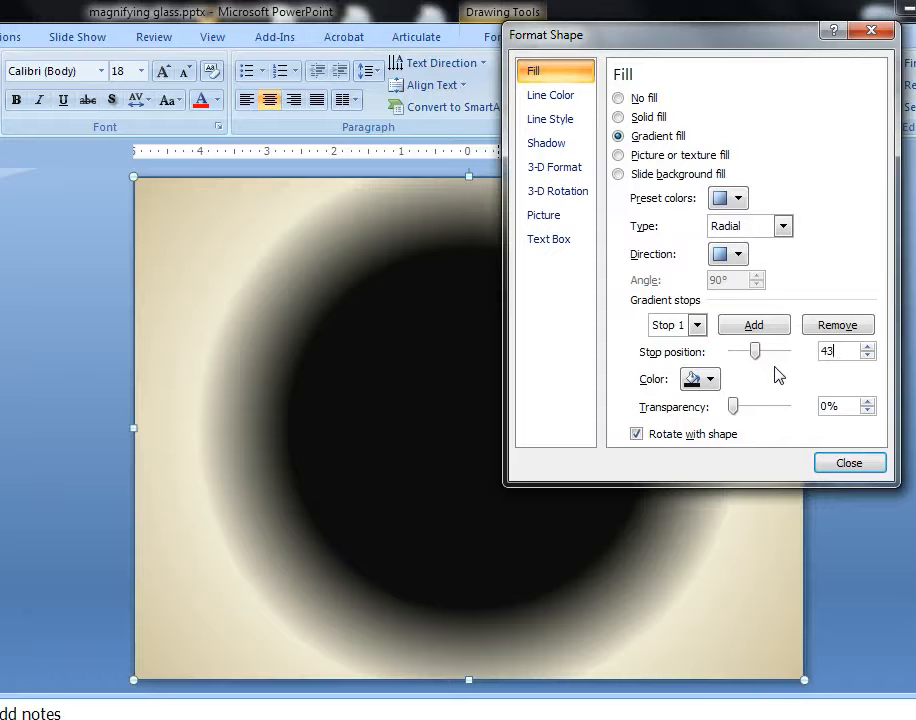
{"action": "left_click_drag", "start_coordinate": [734, 407], "coordinate": [823, 412]}
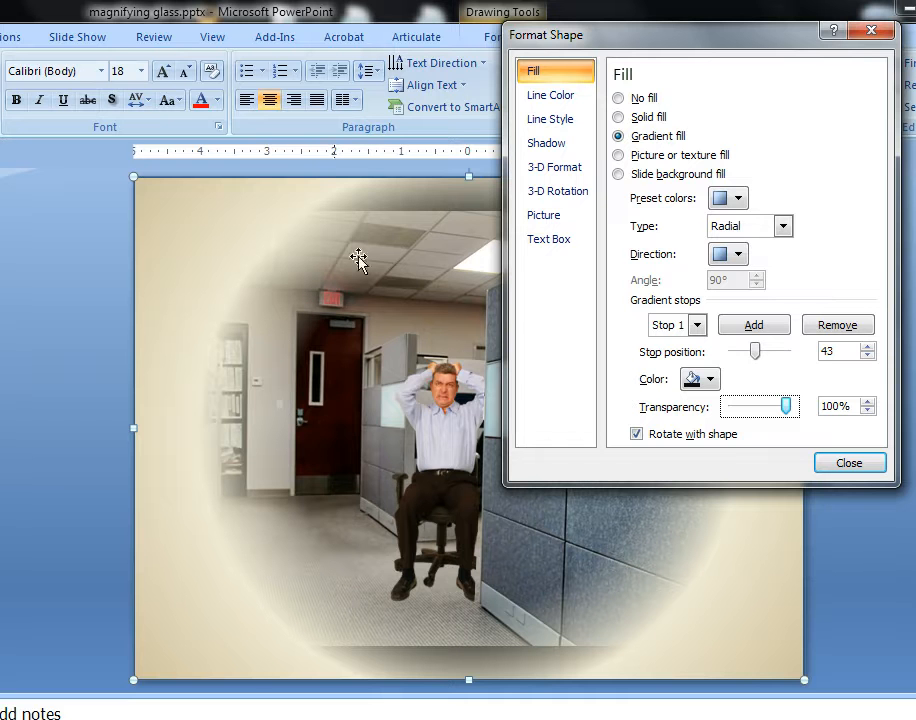
Set gradient Stop 2 to stop position 44%, color Black, Text 1, Lighter 5%, and transparency 20%.
{"action": "left_click", "coordinate": [694, 326]}
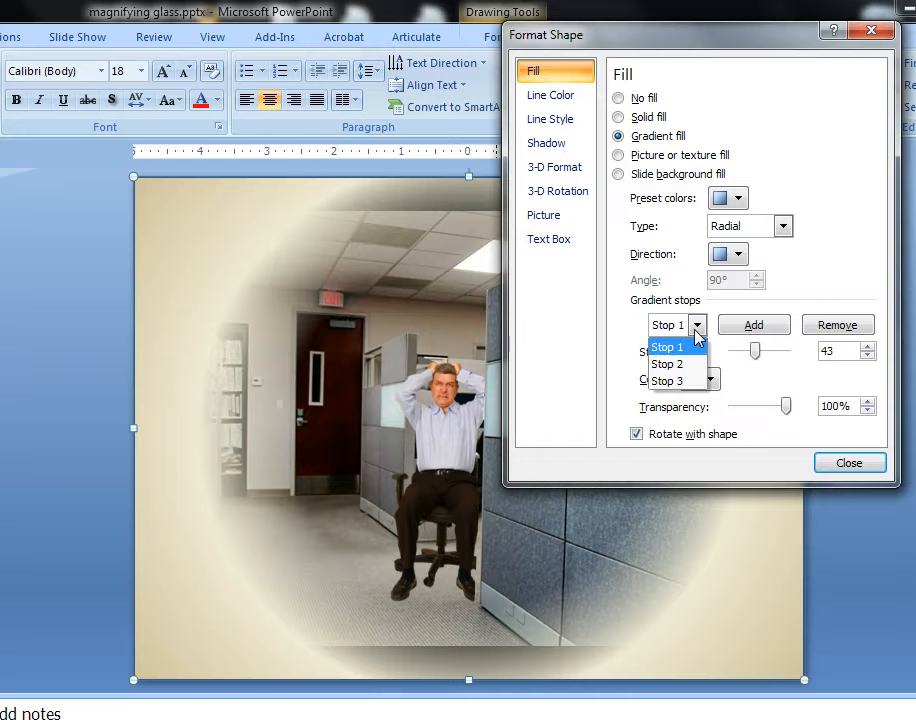
{"action": "left_click", "coordinate": [672, 360]}
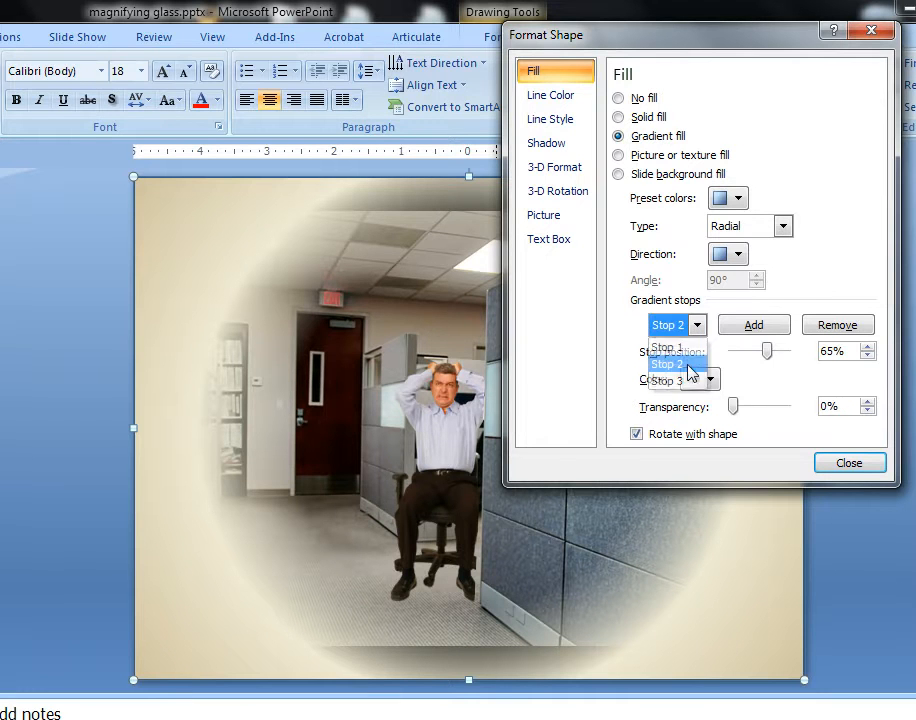
{"action": "left_click", "coordinate": [848, 352]}
{"action": "left_click_drag", "start_coordinate": [848, 352], "coordinate": [773, 370]}
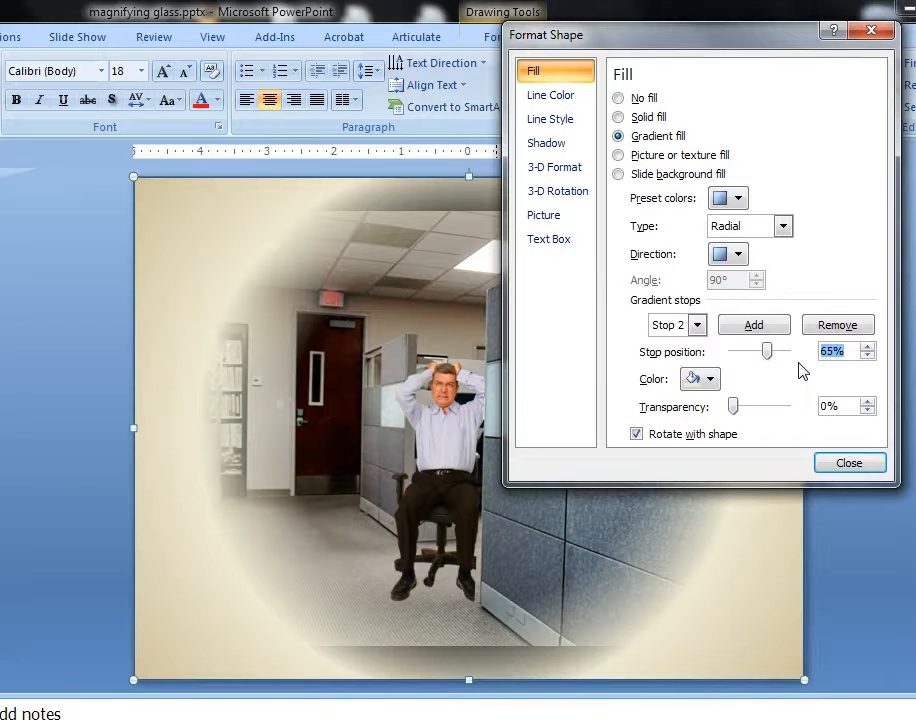
{"action": "type", "text": "44"}
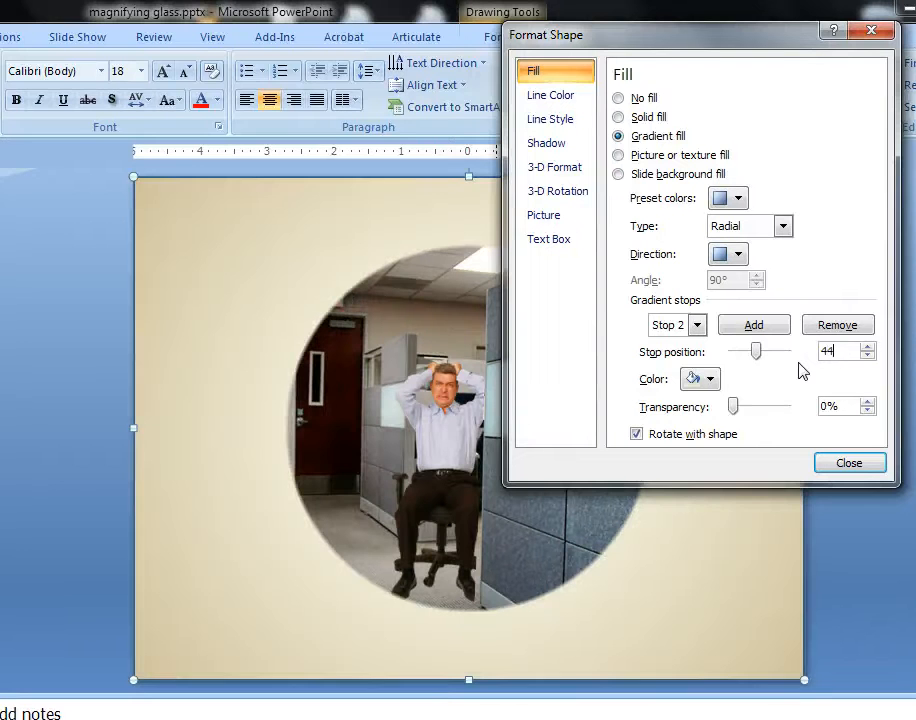
{"action": "left_click", "coordinate": [710, 385]}
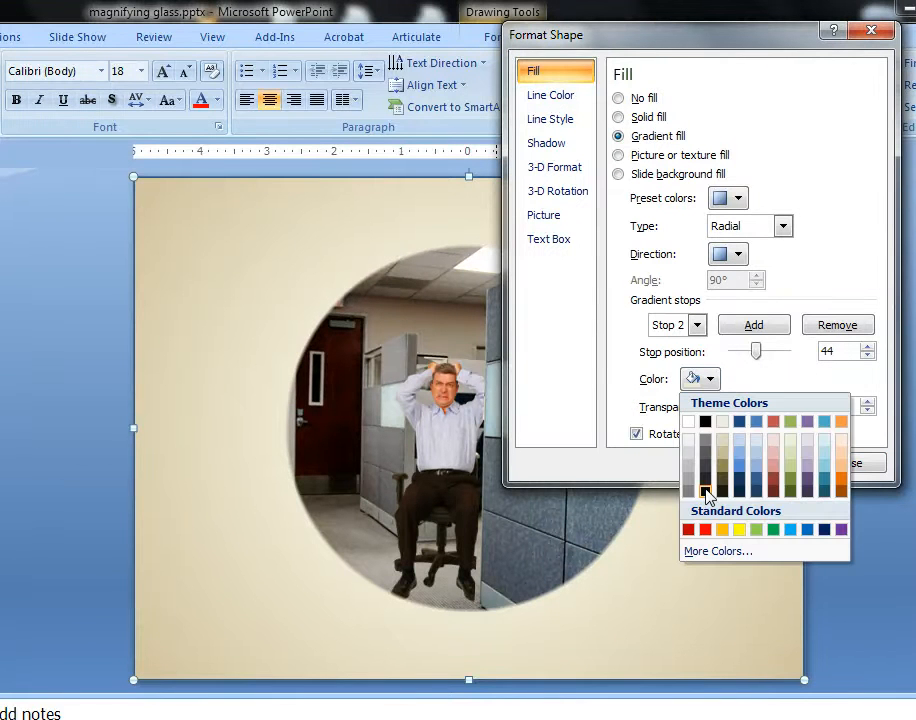
{"action": "left_click", "coordinate": [706, 495]}
{"action": "left_click_drag", "start_coordinate": [839, 407], "coordinate": [778, 425]}
{"action": "type", "text": "20"}
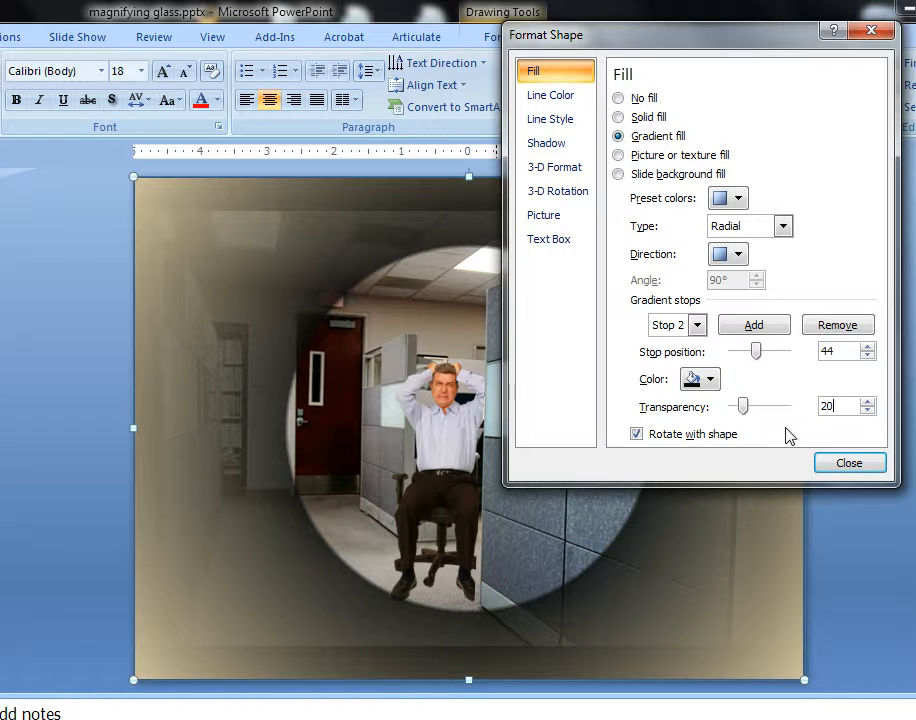
Set gradient Stop 3 to Black, Text 1, Lighter 5% with 90% transparency, and finish formatting the rectangle.
{"action": "left_click", "coordinate": [697, 327]}
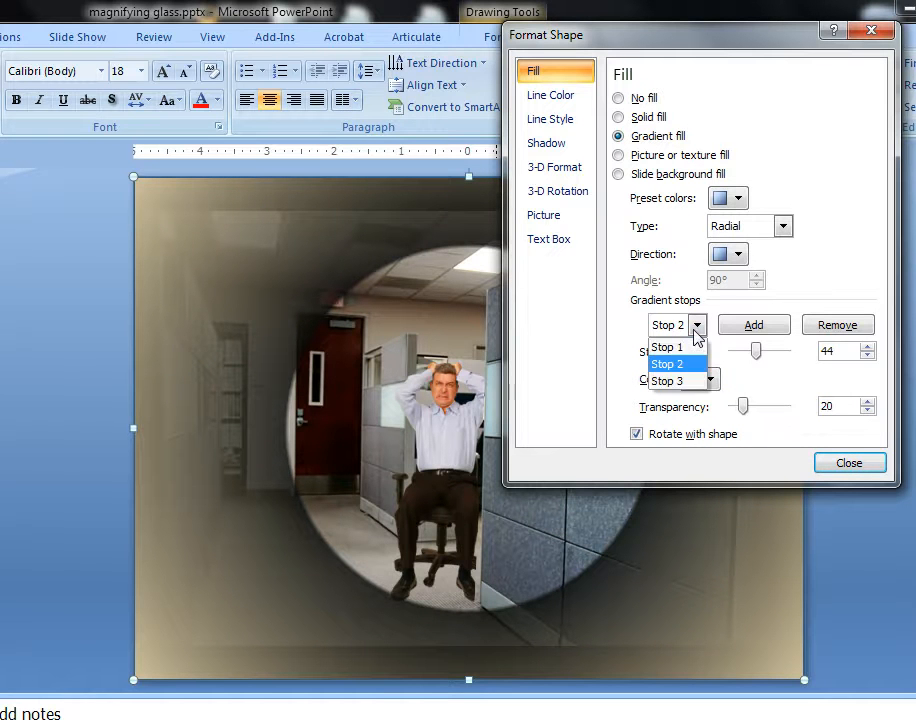
{"action": "left_click", "coordinate": [686, 382]}
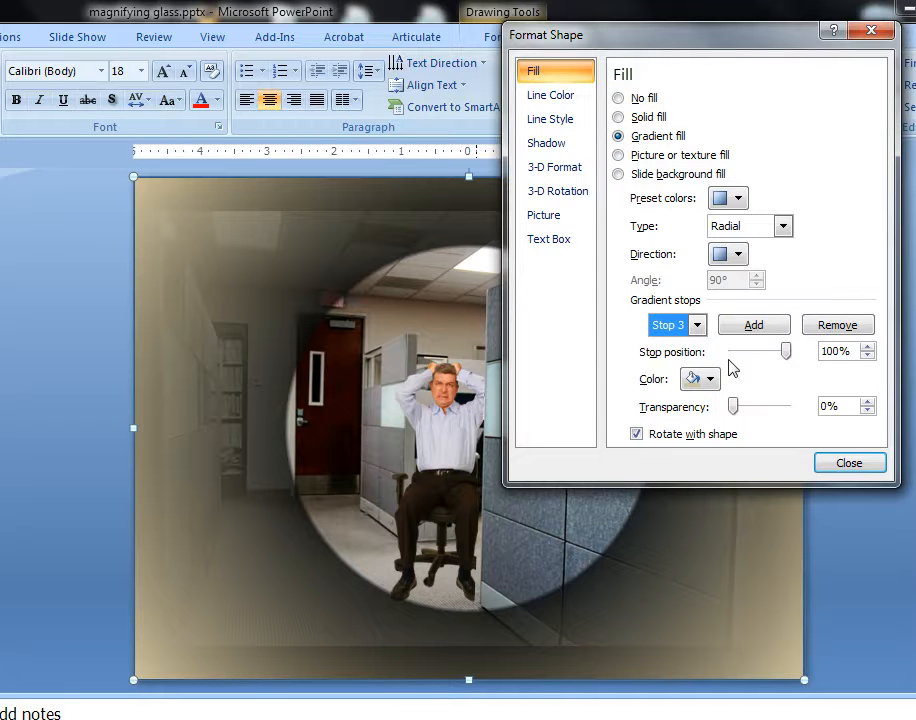
{"action": "left_click", "coordinate": [710, 380]}
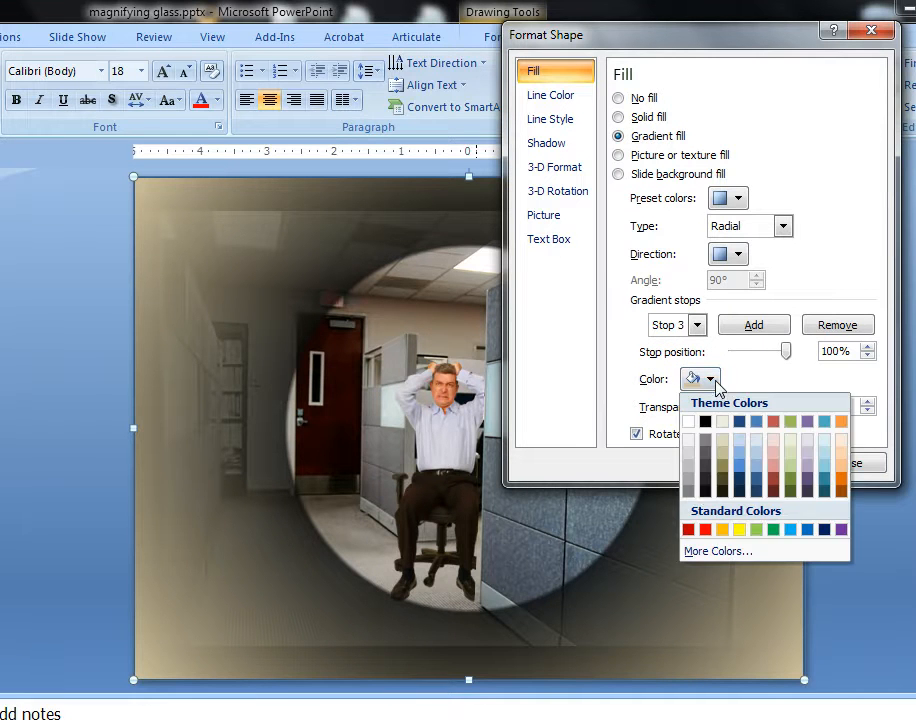
{"action": "left_click", "coordinate": [704, 491]}
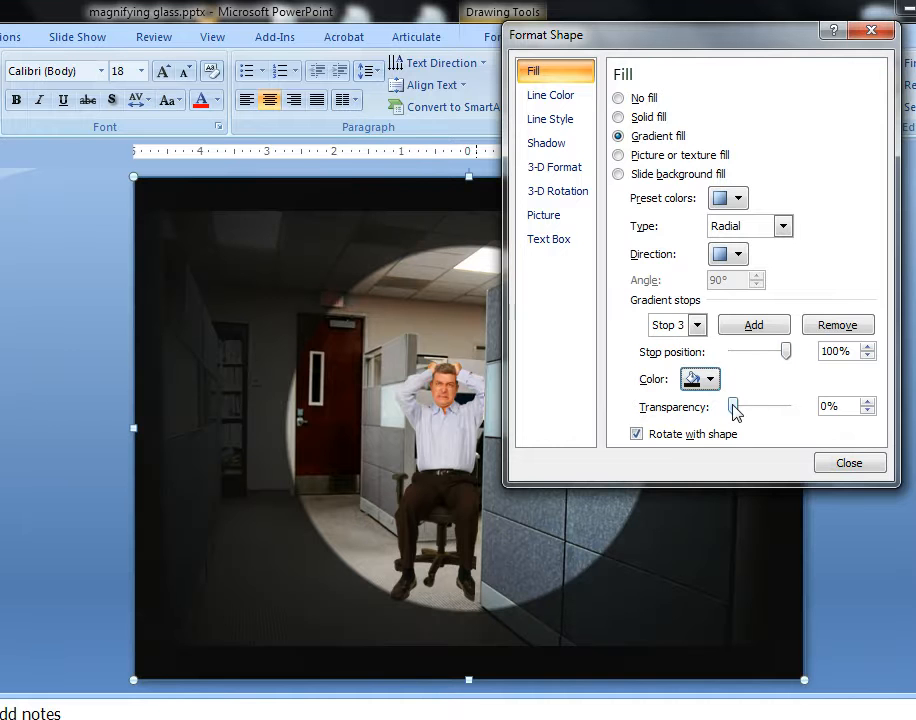
{"action": "left_click_drag", "start_coordinate": [733, 406], "coordinate": [779, 411]}
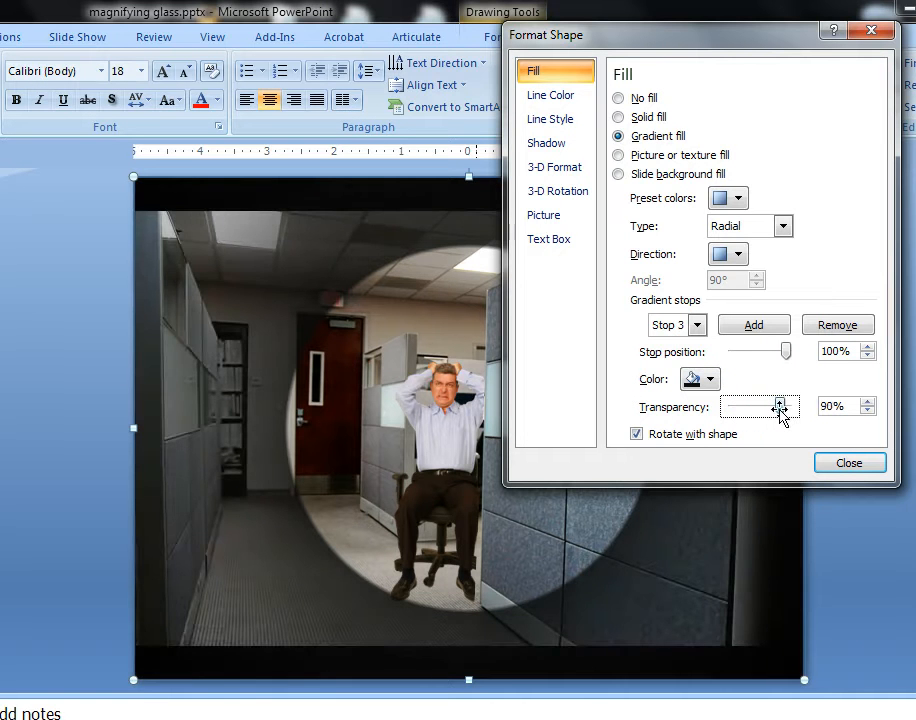
{"action": "left_click", "coordinate": [849, 464]}
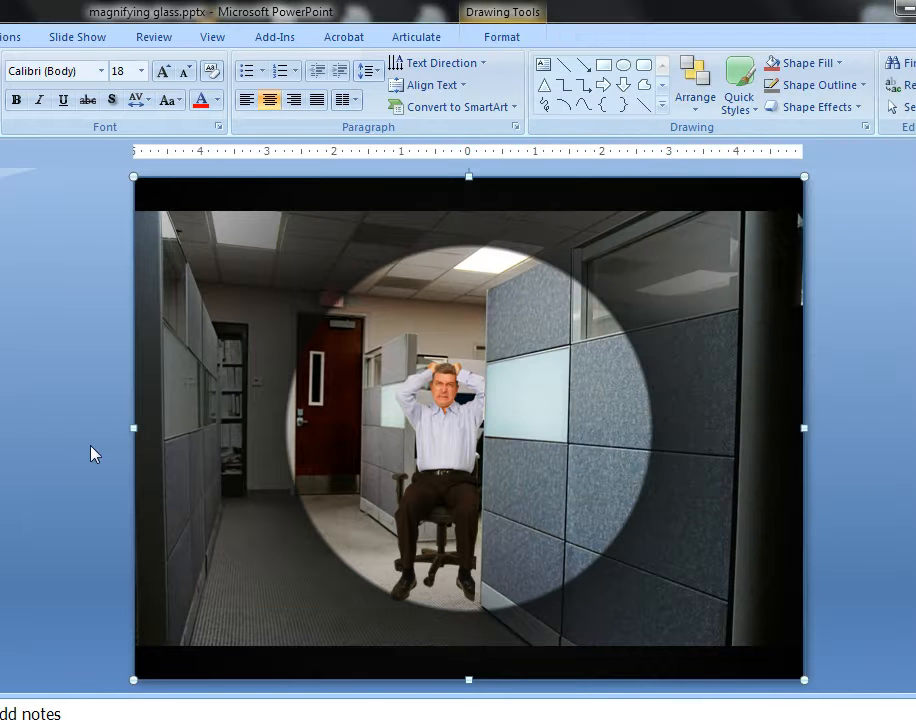
{"action": "left_click", "coordinate": [93, 455]}
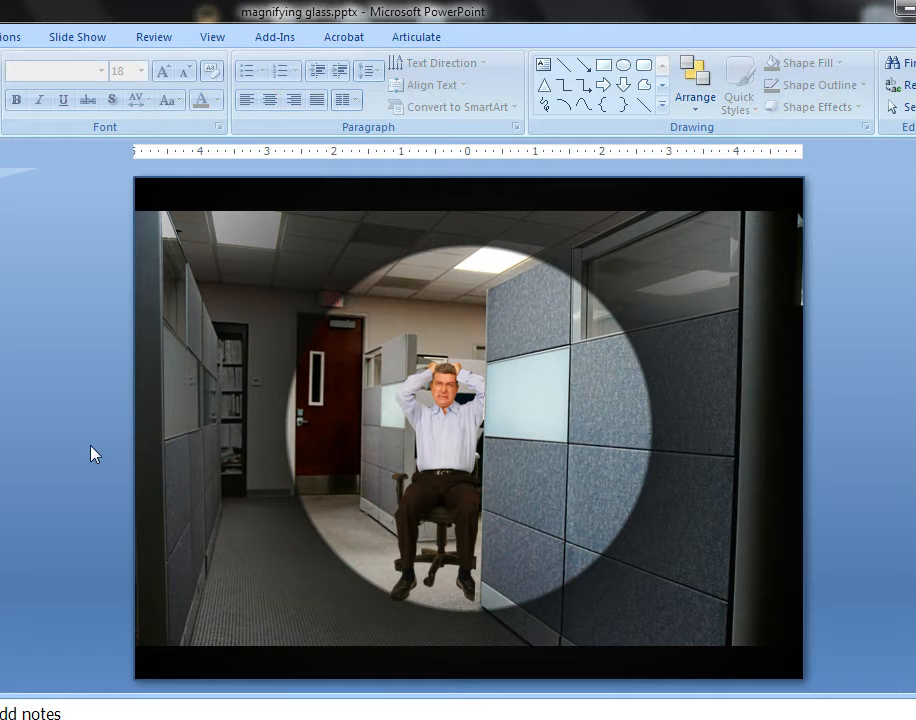
Draw a circle over the clear opening in the dark overlay, and move and resize it to cover the opening exactly.
{"action": "left_click", "coordinate": [623, 67]}
{"action": "mouse_move", "coordinate": [278, 272]}
{"action": "left_mouse_down"}
{"action": "mouse_move", "coordinate": [511, 495]}
{"action": "mouse_move", "coordinate": [597, 548]}
{"action": "mouse_move", "coordinate": [637, 590]}
{"action": "left_mouse_up"}
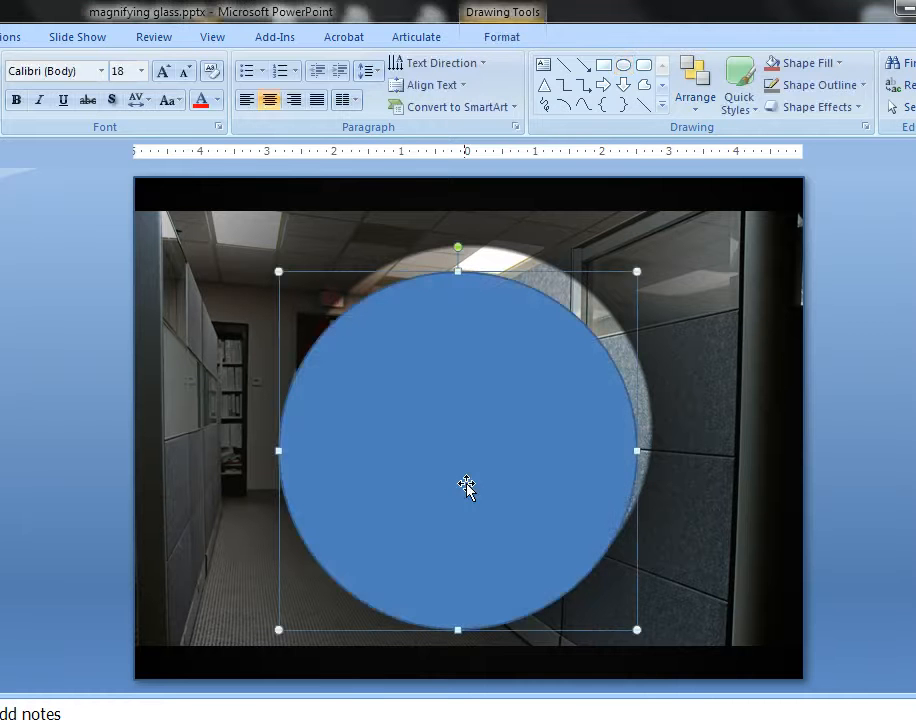
{"action": "mouse_move", "coordinate": [466, 483]}
{"action": "left_mouse_down"}
{"action": "mouse_move", "coordinate": [483, 448]}
{"action": "mouse_move", "coordinate": [481, 459]}
{"action": "left_mouse_up"}
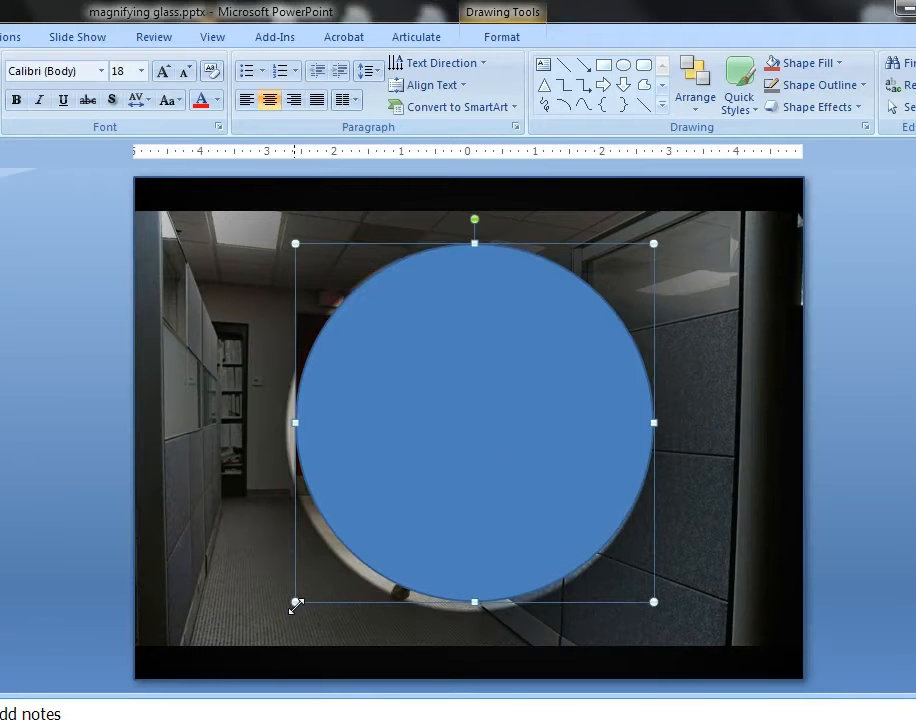
{"action": "left_click_drag", "start_coordinate": [299, 603], "coordinate": [291, 614]}
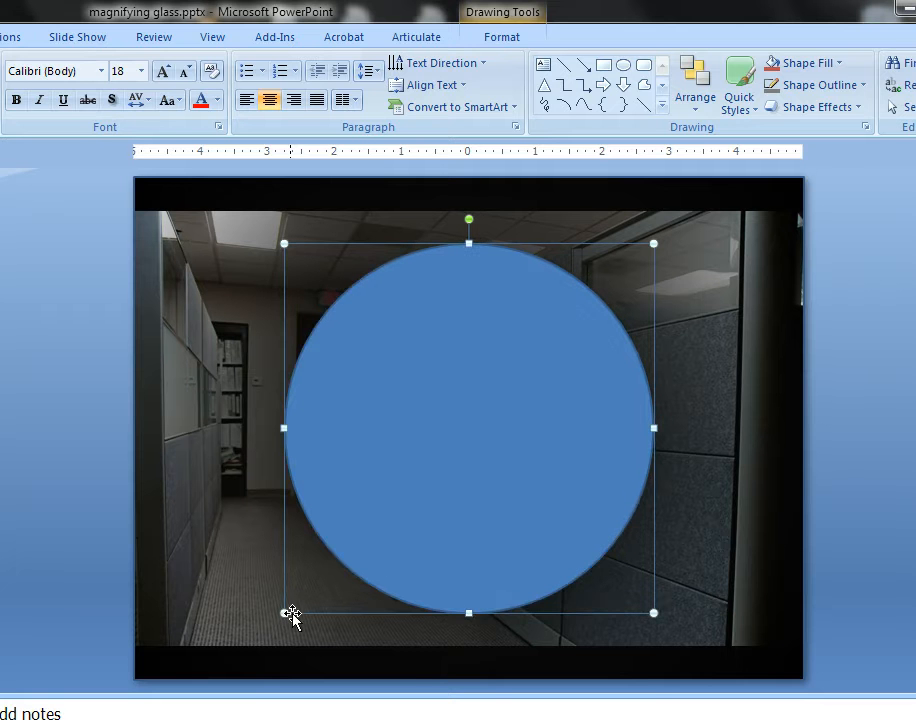
Format the circle with a solid white fill and no outline.
{"action": "right_click", "coordinate": [415, 475]}
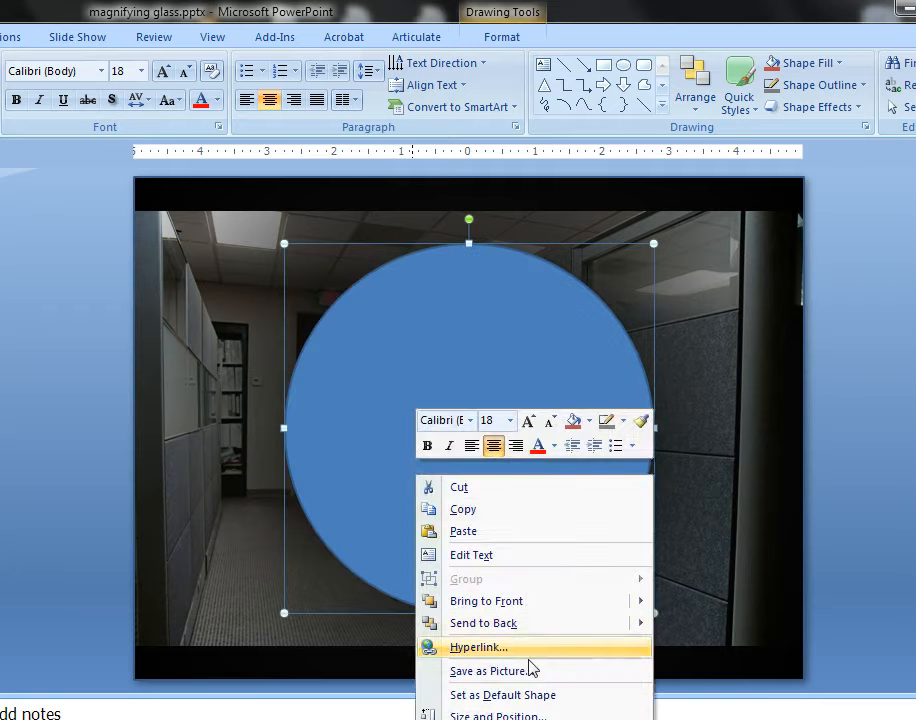
{"action": "left_click", "coordinate": [498, 719]}
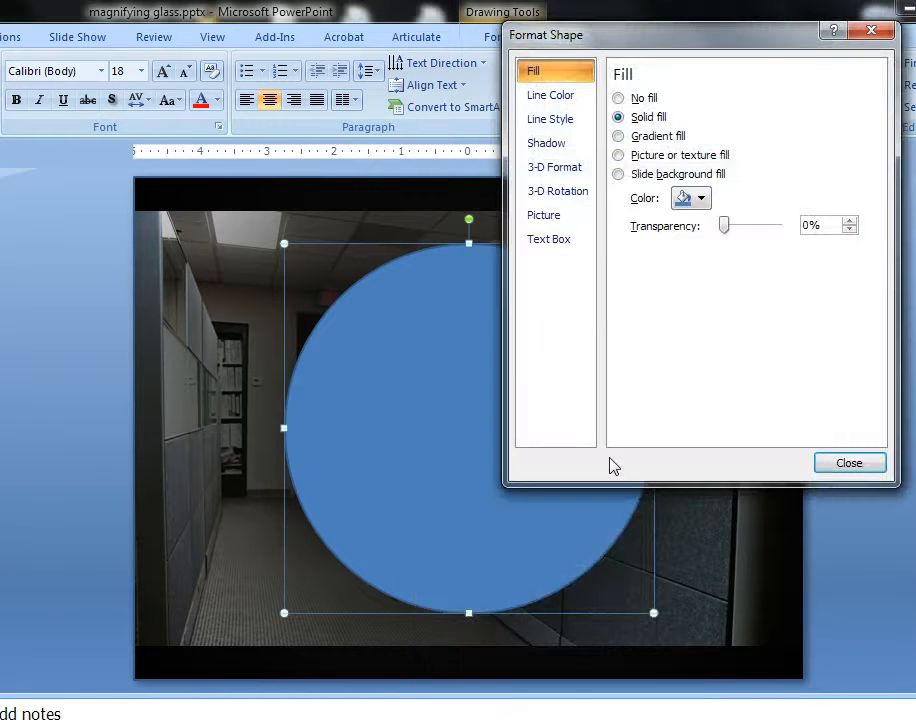
{"action": "left_click", "coordinate": [691, 198]}
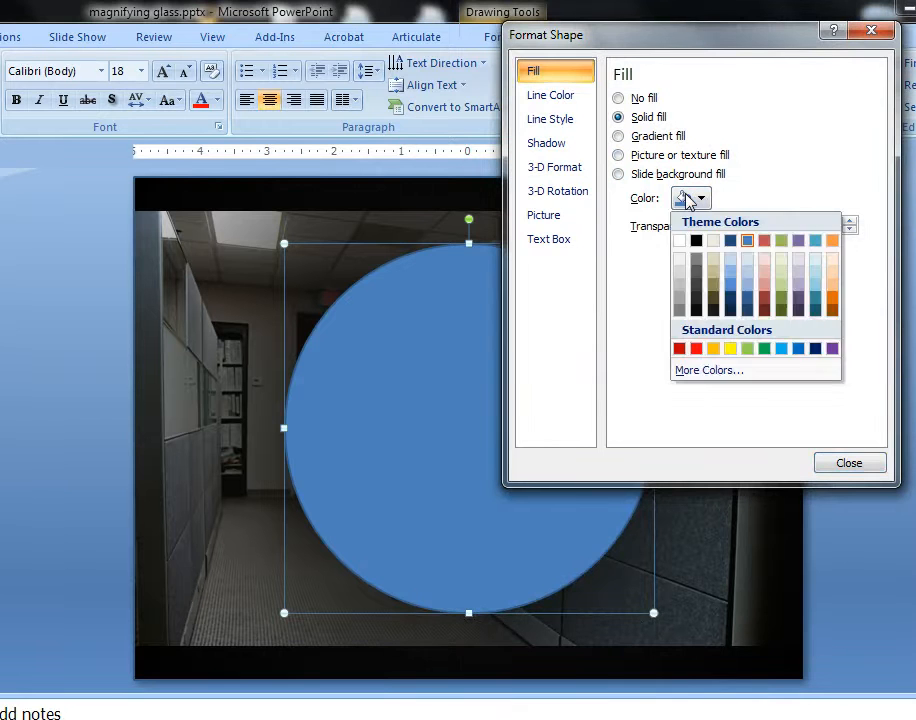
{"action": "left_click", "coordinate": [680, 241]}
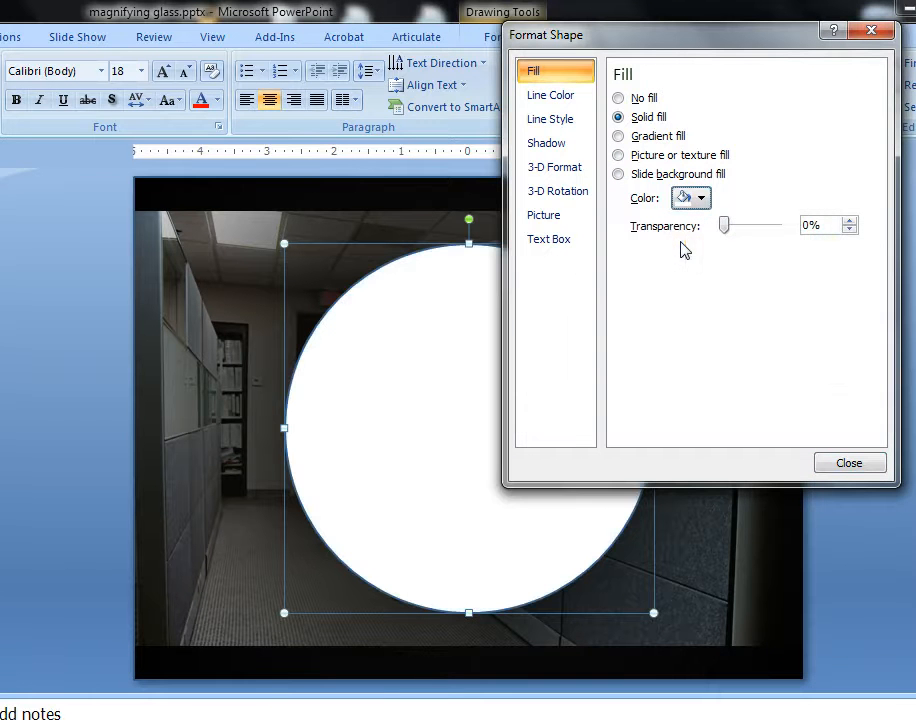
{"action": "left_click", "coordinate": [563, 101]}
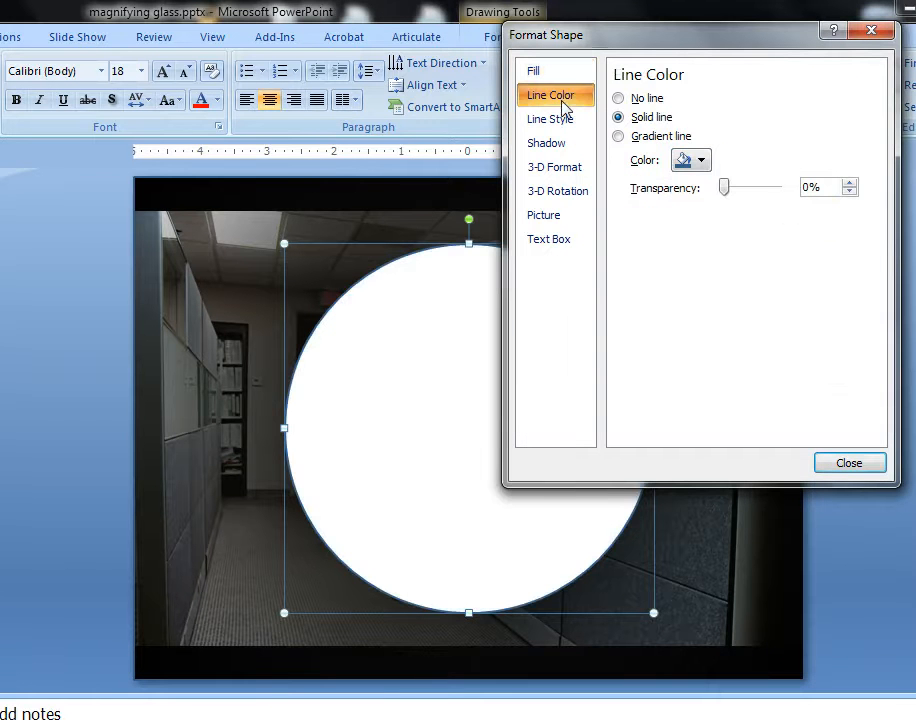
{"action": "left_click", "coordinate": [652, 104]}
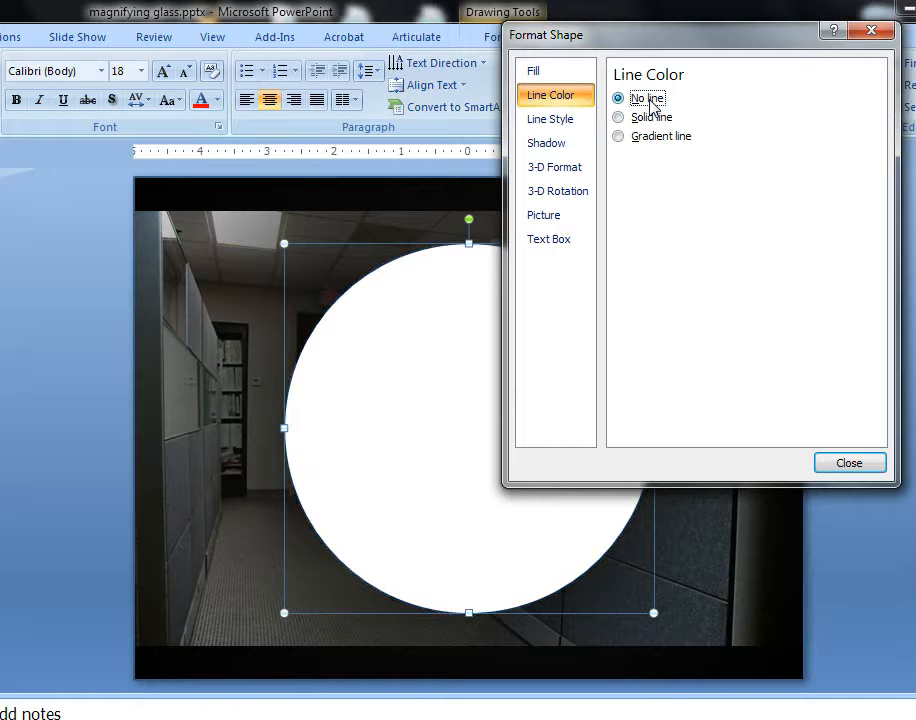
Give the circle a Soft Round top bevel with width 30 and height 15, and a Circle bottom bevel.
{"action": "left_click", "coordinate": [569, 171]}
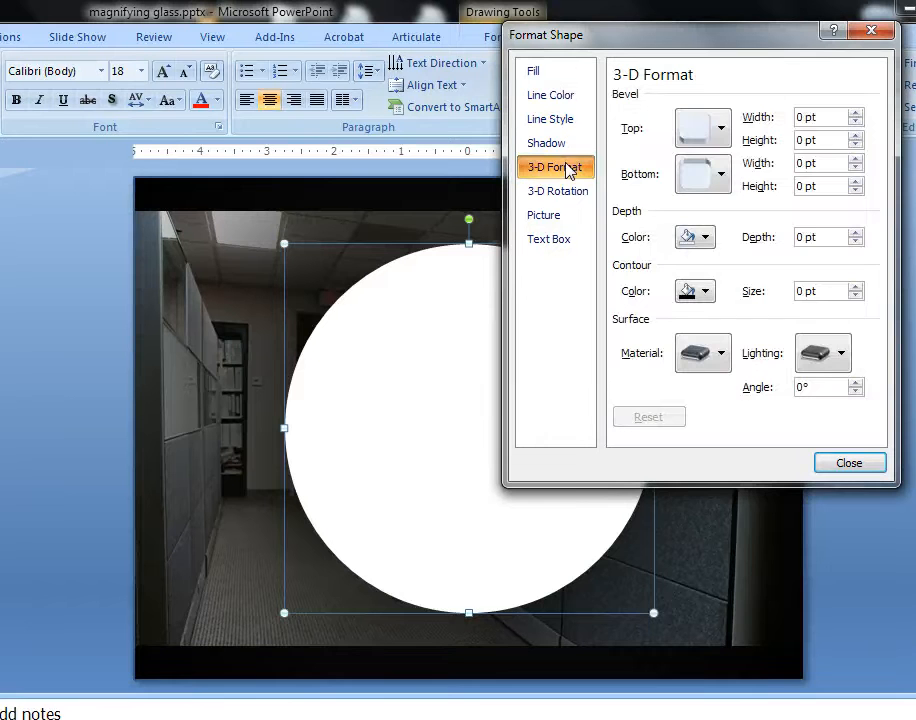
{"action": "left_click", "coordinate": [725, 122]}
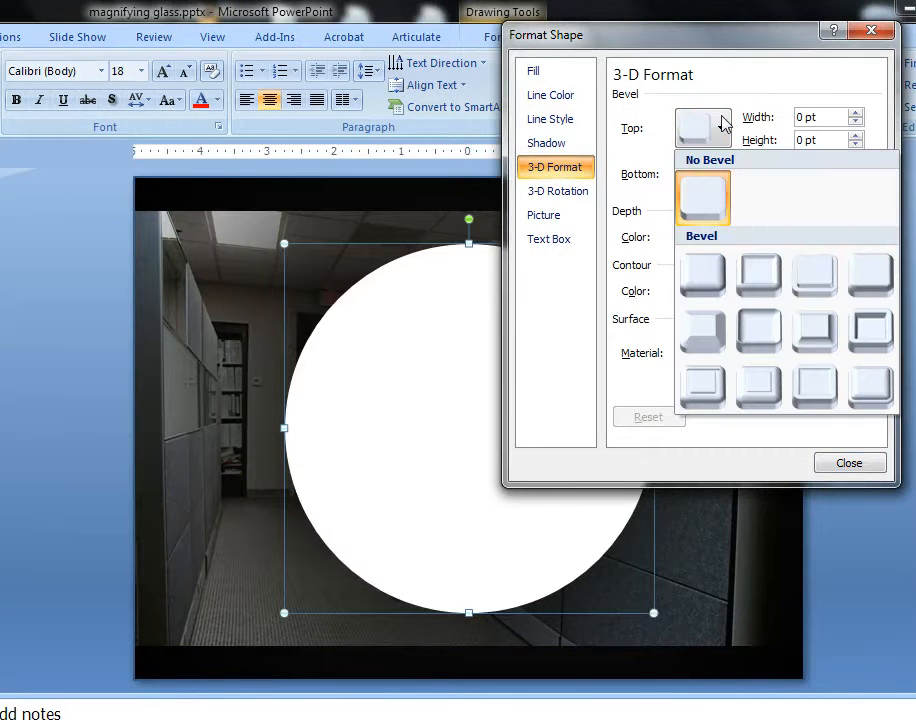
{"action": "left_click", "coordinate": [758, 330]}
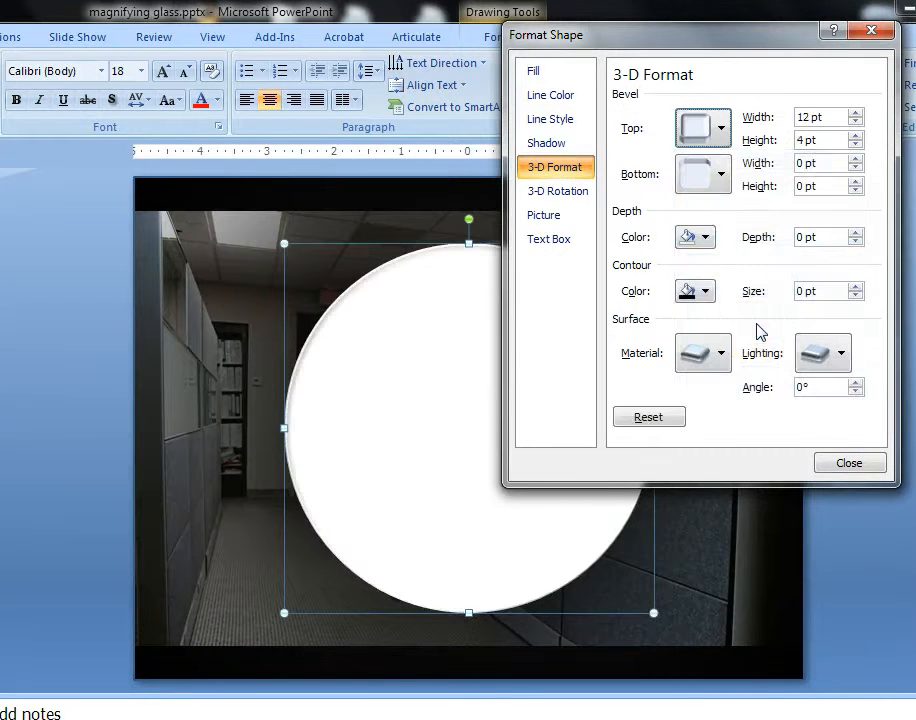
{"action": "left_click", "coordinate": [830, 117]}
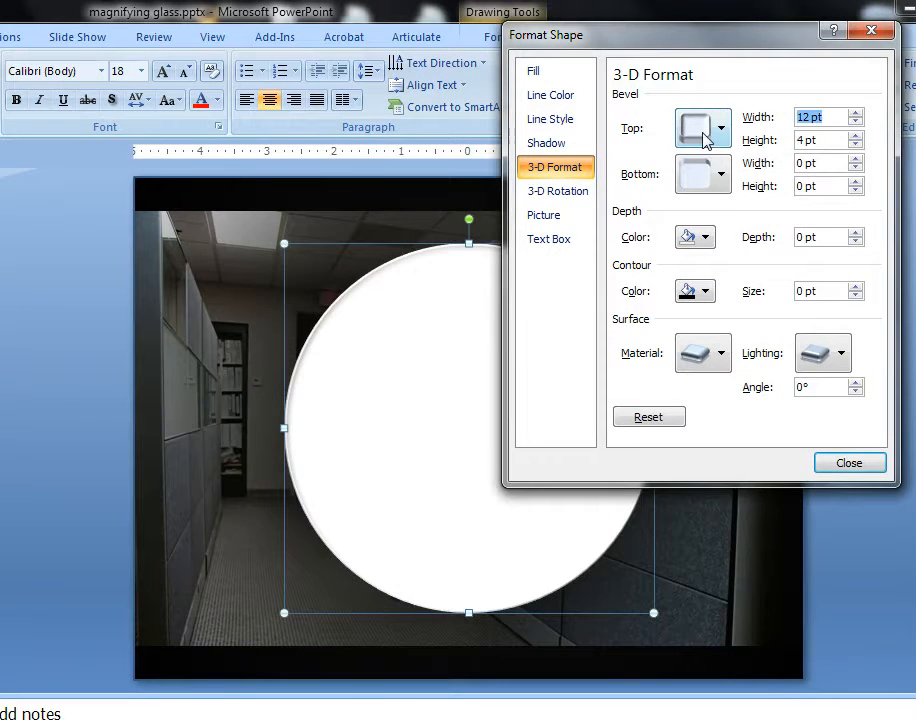
{"action": "type", "text": "30"}
{"action": "key", "text": "Tab"}
{"action": "type", "text": "1"}
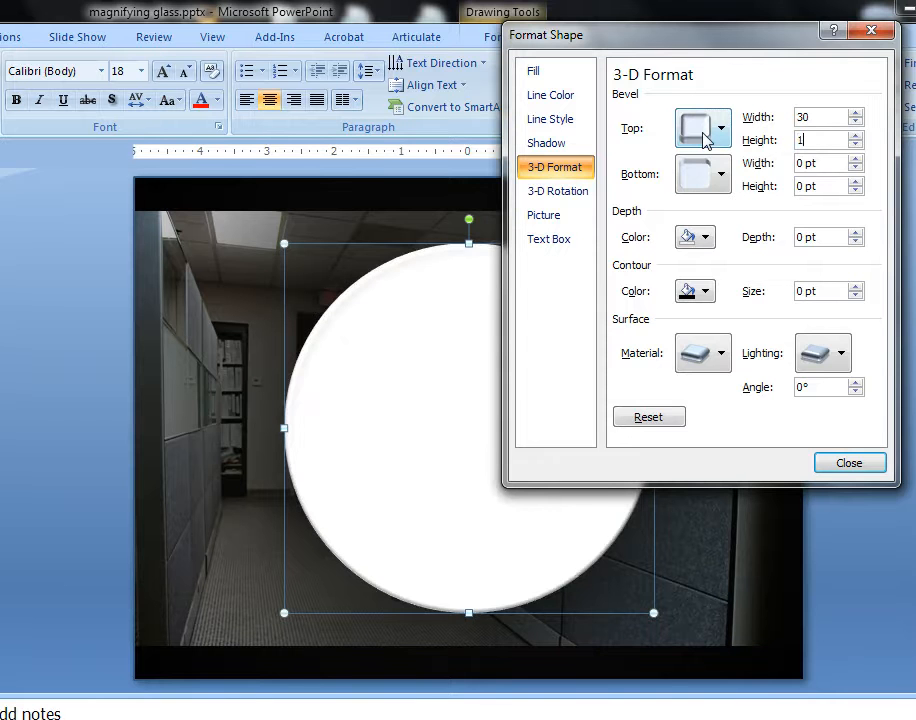
{"action": "type", "text": "5"}
{"action": "left_click", "coordinate": [722, 175]}
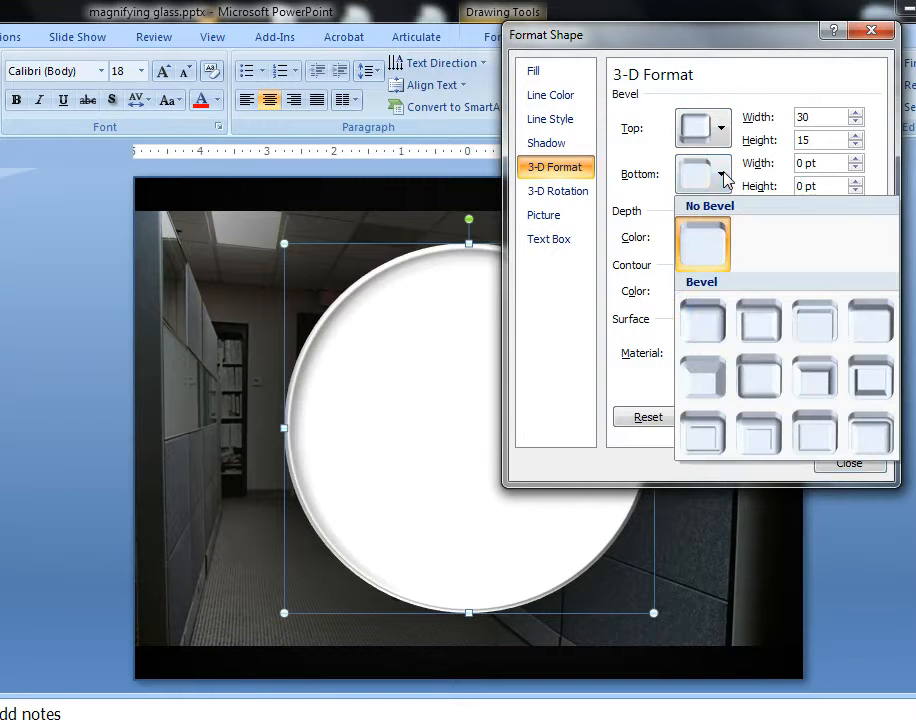
{"action": "left_click", "coordinate": [702, 325]}
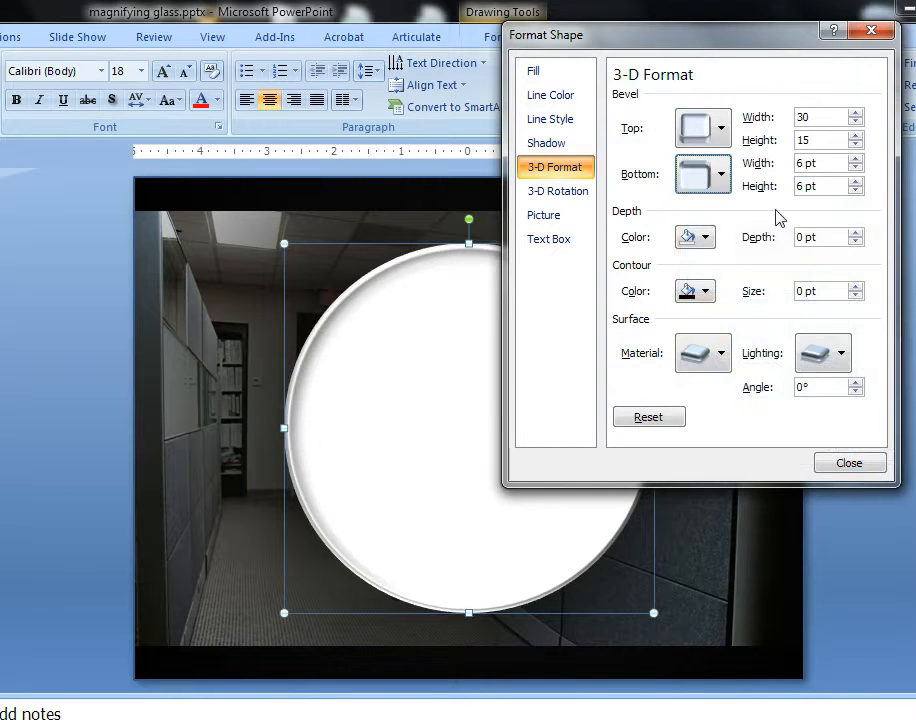
Set the circle's surface to the translucent Clear material with the special Glow lighting, and finish formatting the shape.
{"action": "left_click", "coordinate": [721, 355]}
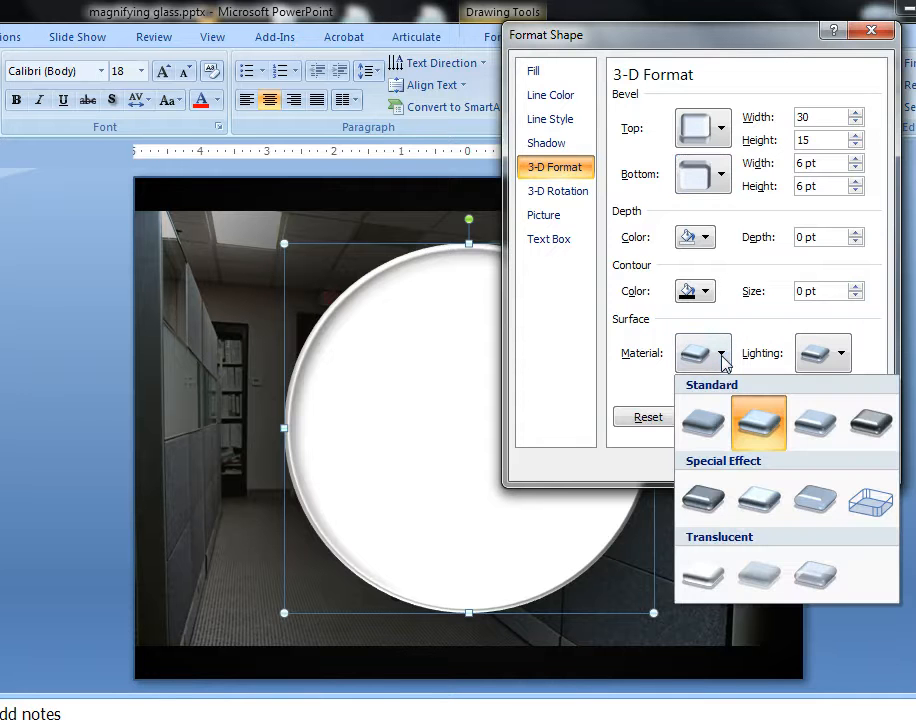
{"action": "left_click", "coordinate": [814, 578]}
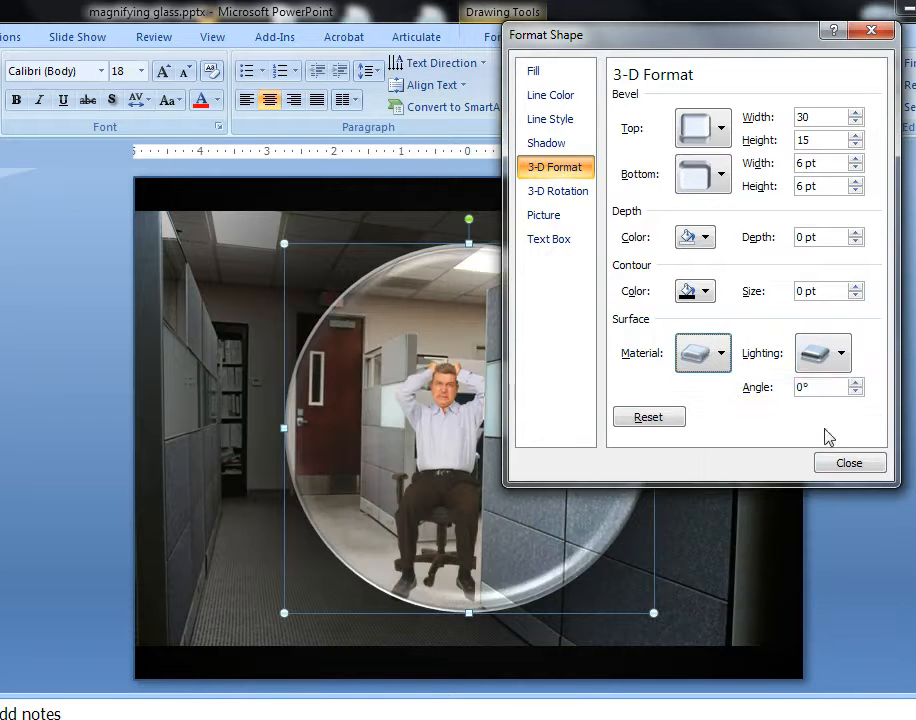
{"action": "left_click", "coordinate": [846, 368]}
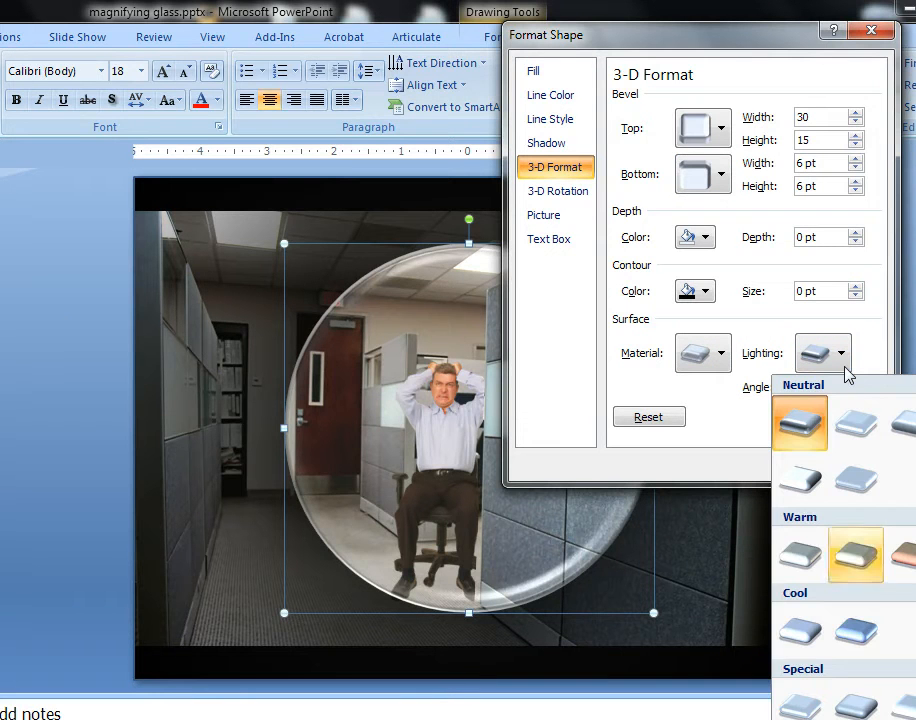
{"action": "left_click", "coordinate": [857, 710]}
{"action": "left_click", "coordinate": [868, 473]}
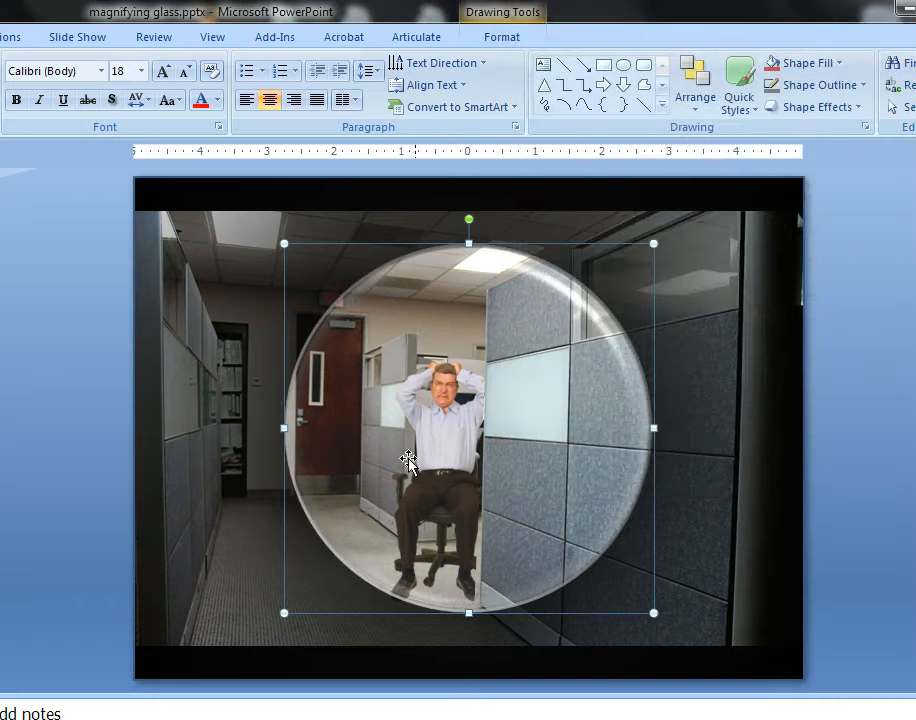
Delete the dark gradient rectangle covering the office photo, and select the glass lens circle.
{"action": "left_click", "coordinate": [62, 466]}
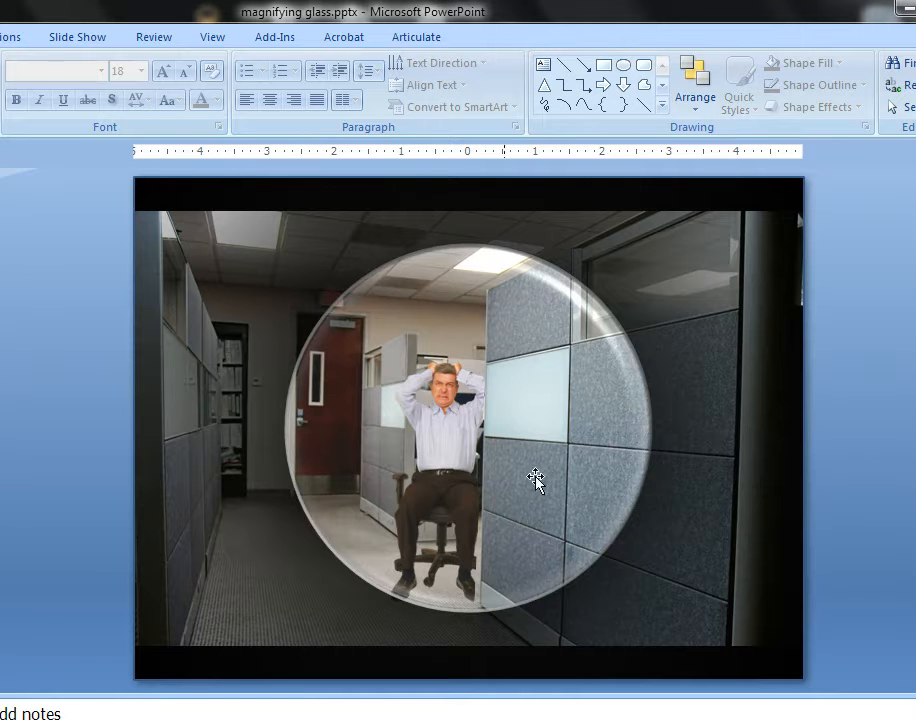
{"action": "left_click", "coordinate": [231, 338]}
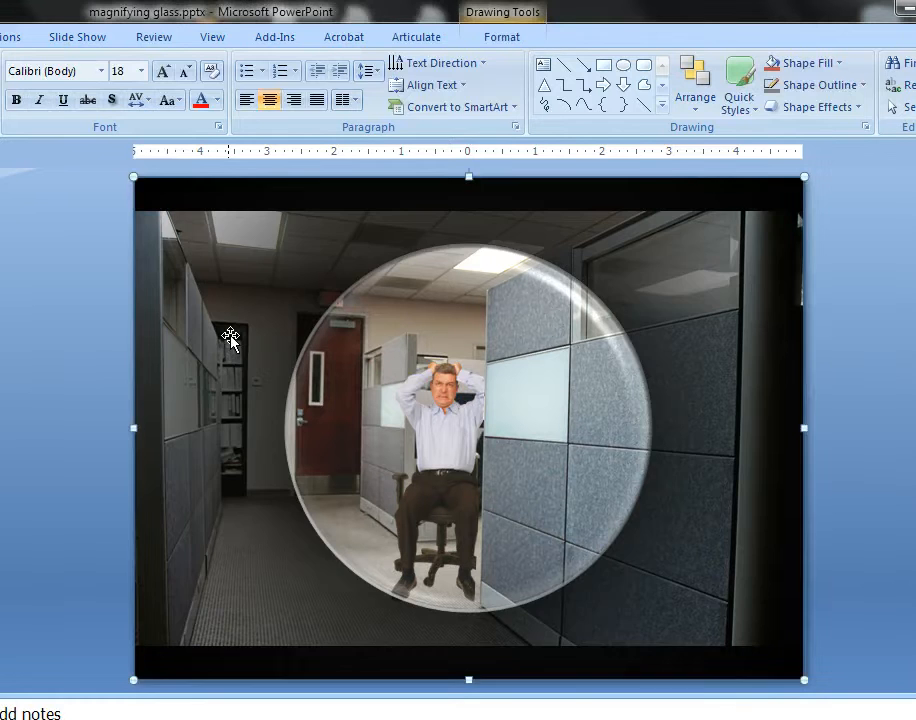
{"action": "key", "text": "Delete"}
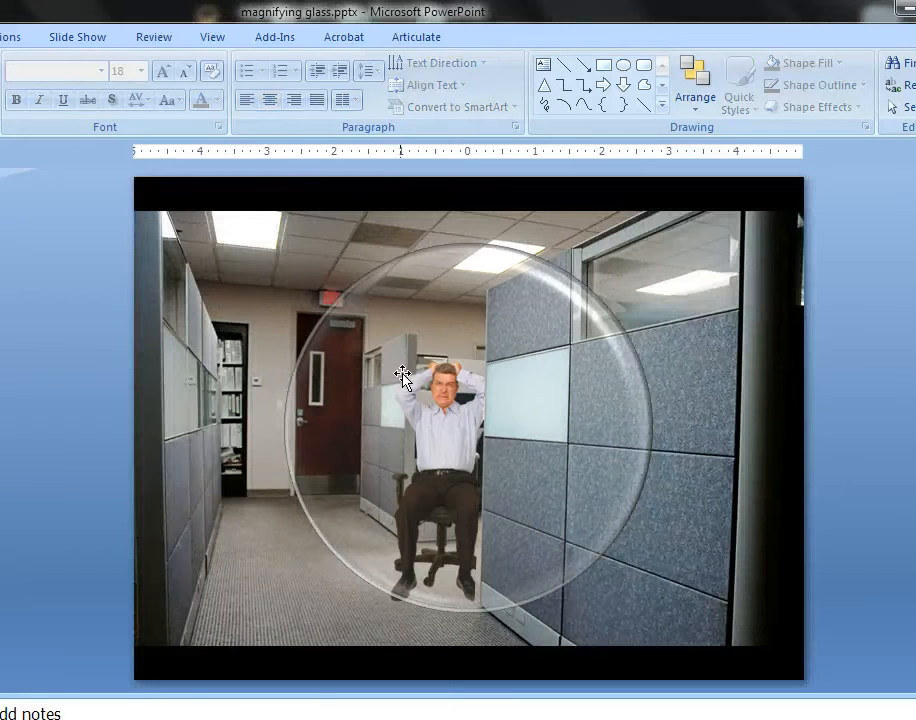
{"action": "double_click", "coordinate": [402, 375]}
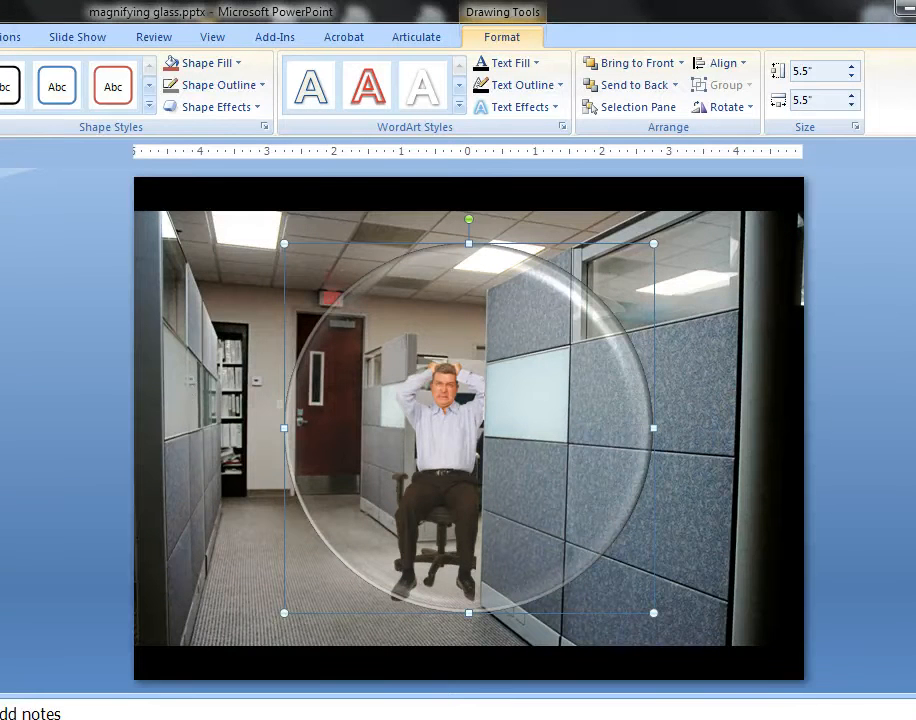
Go to the next slide and examine the magnifying glass group and the handle shape inside it.
{"action": "key", "text": "Page_Down"}
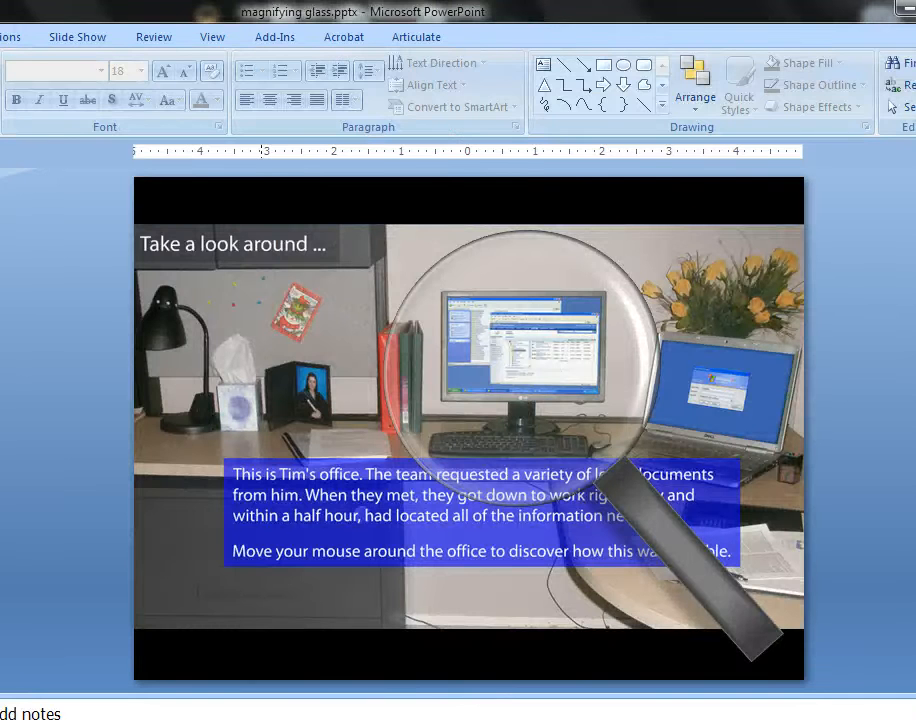
{"action": "double_click", "coordinate": [641, 517]}
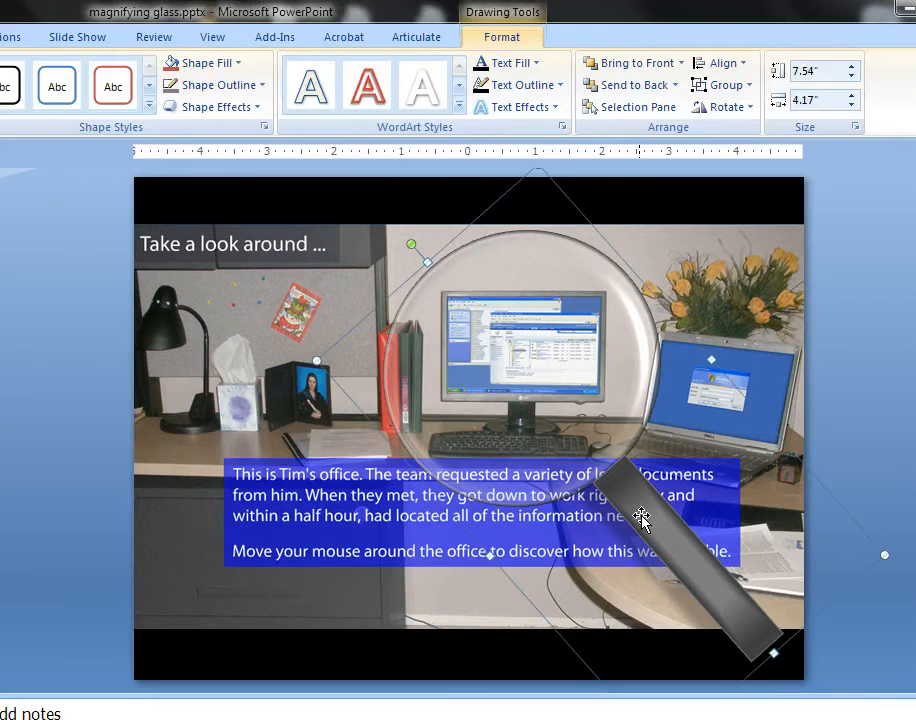
{"action": "left_click", "coordinate": [641, 516]}
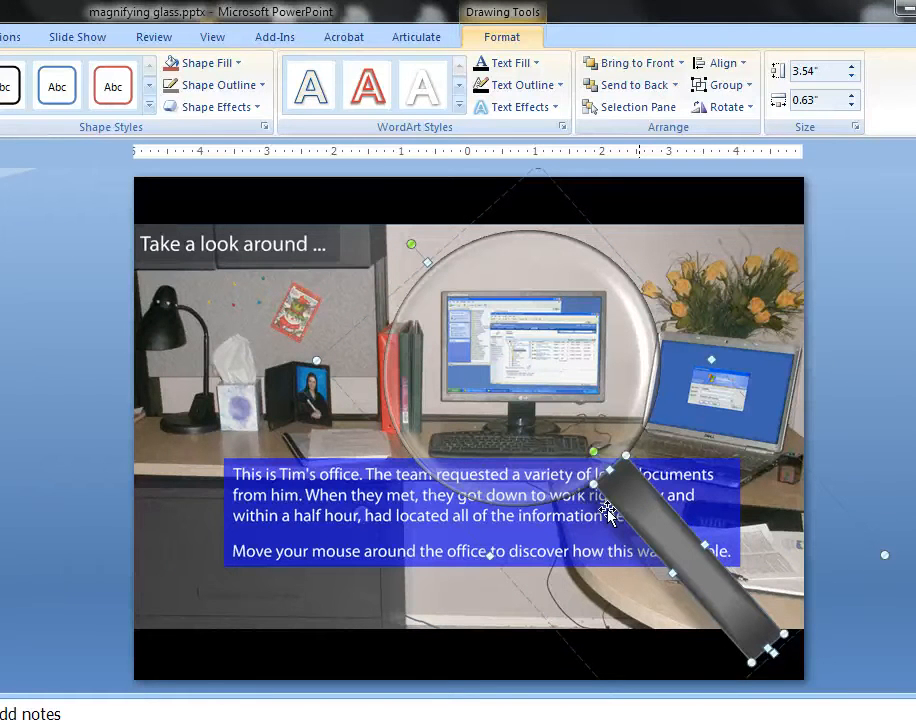
{"action": "left_click", "coordinate": [72, 574]}
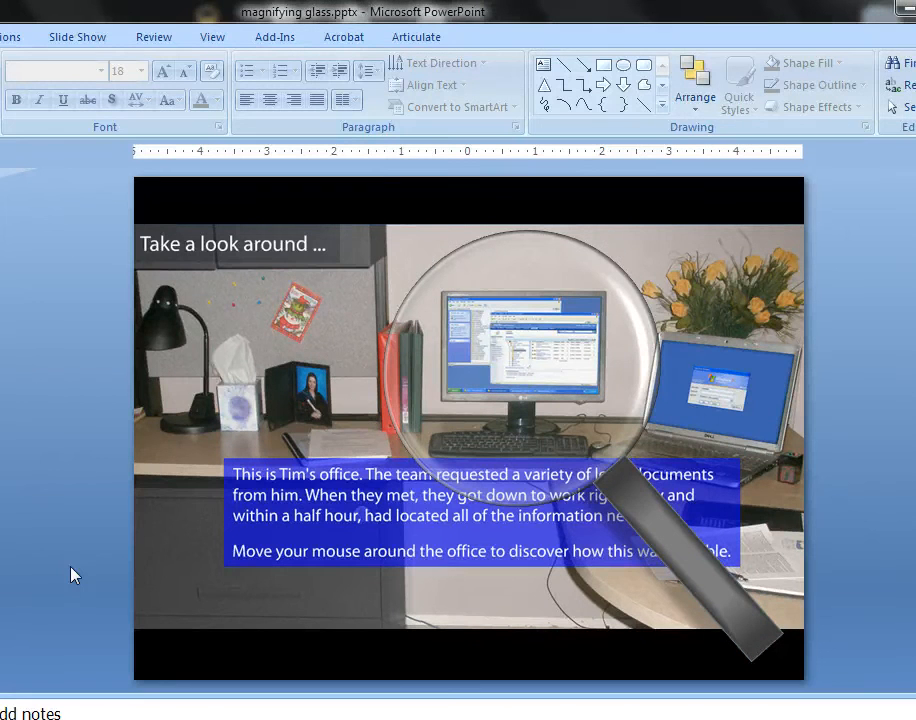